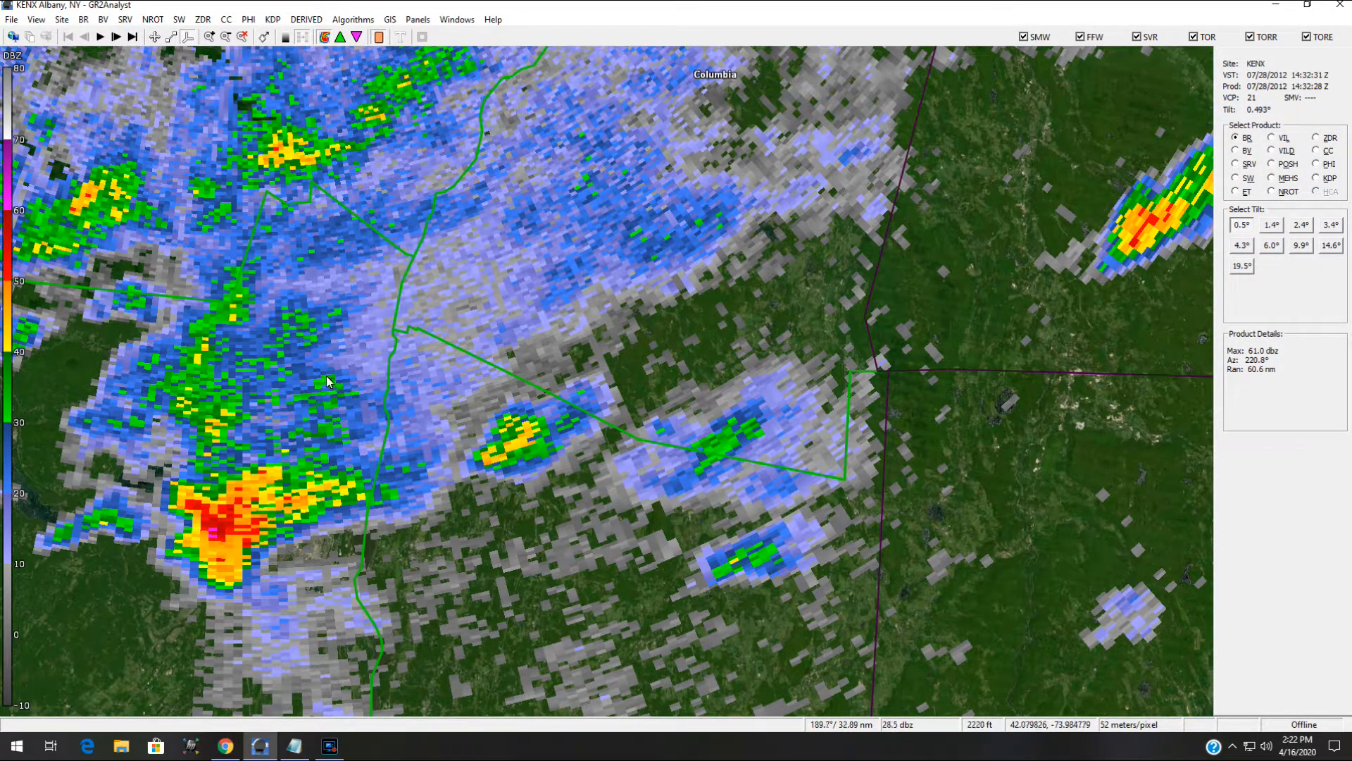
Step: Look at the radiosonde database page in Chrome and the blank Notepad document, returning to GR2Analyst
click(226, 748)
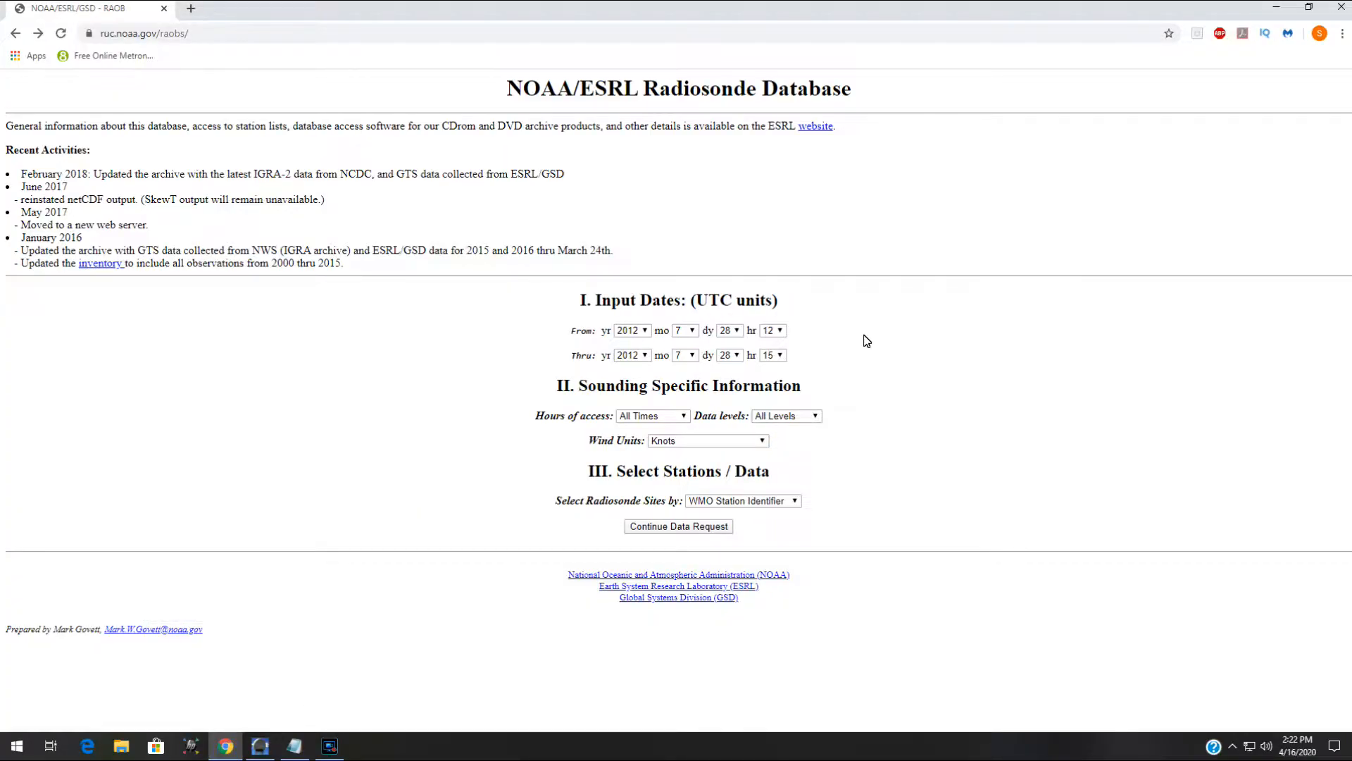
click(1276, 7)
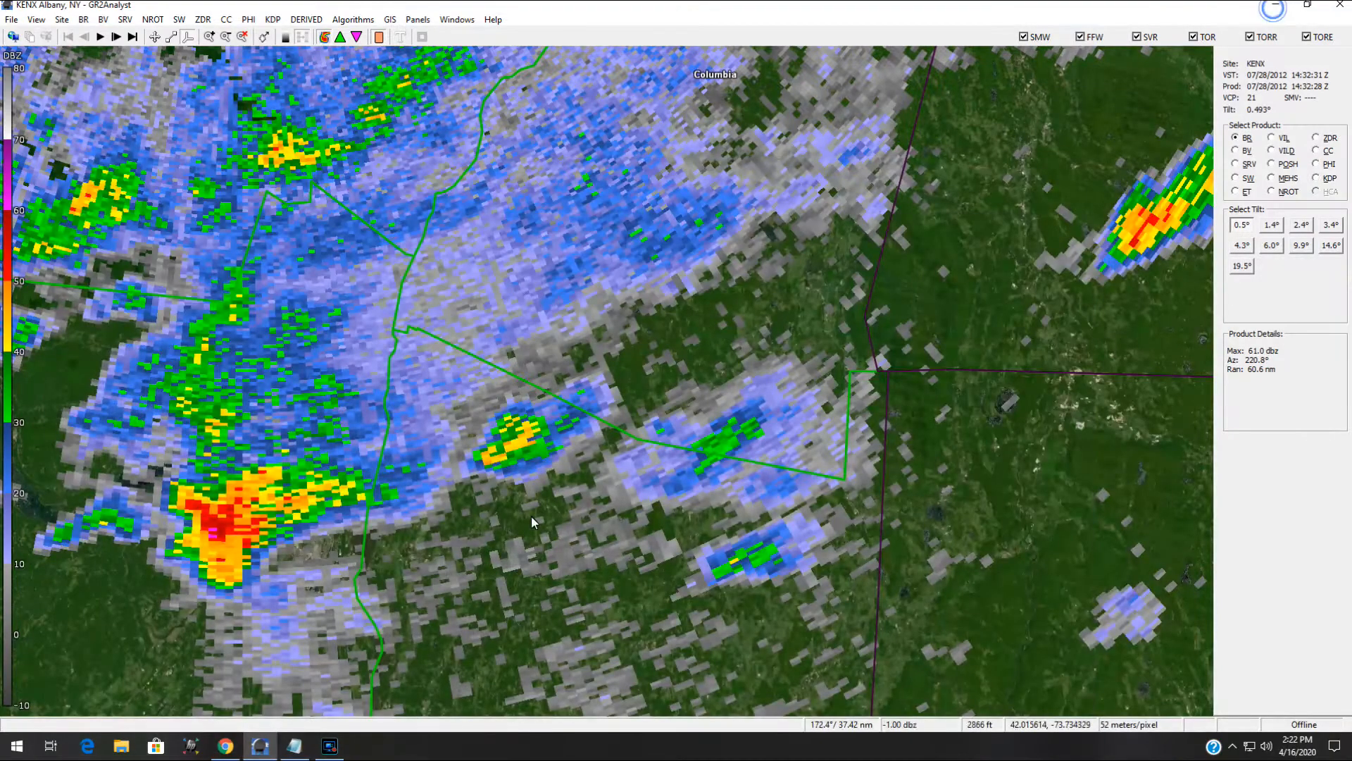
click(295, 746)
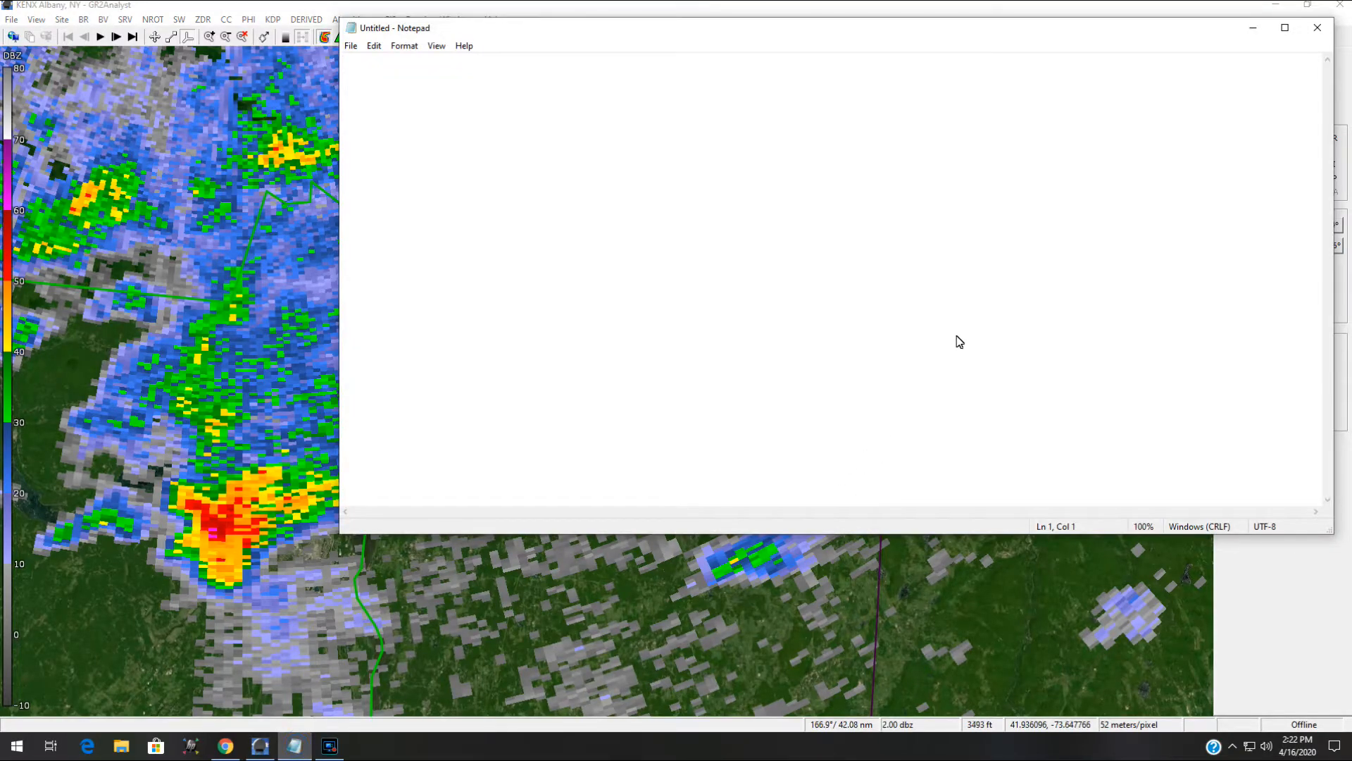
click(791, 564)
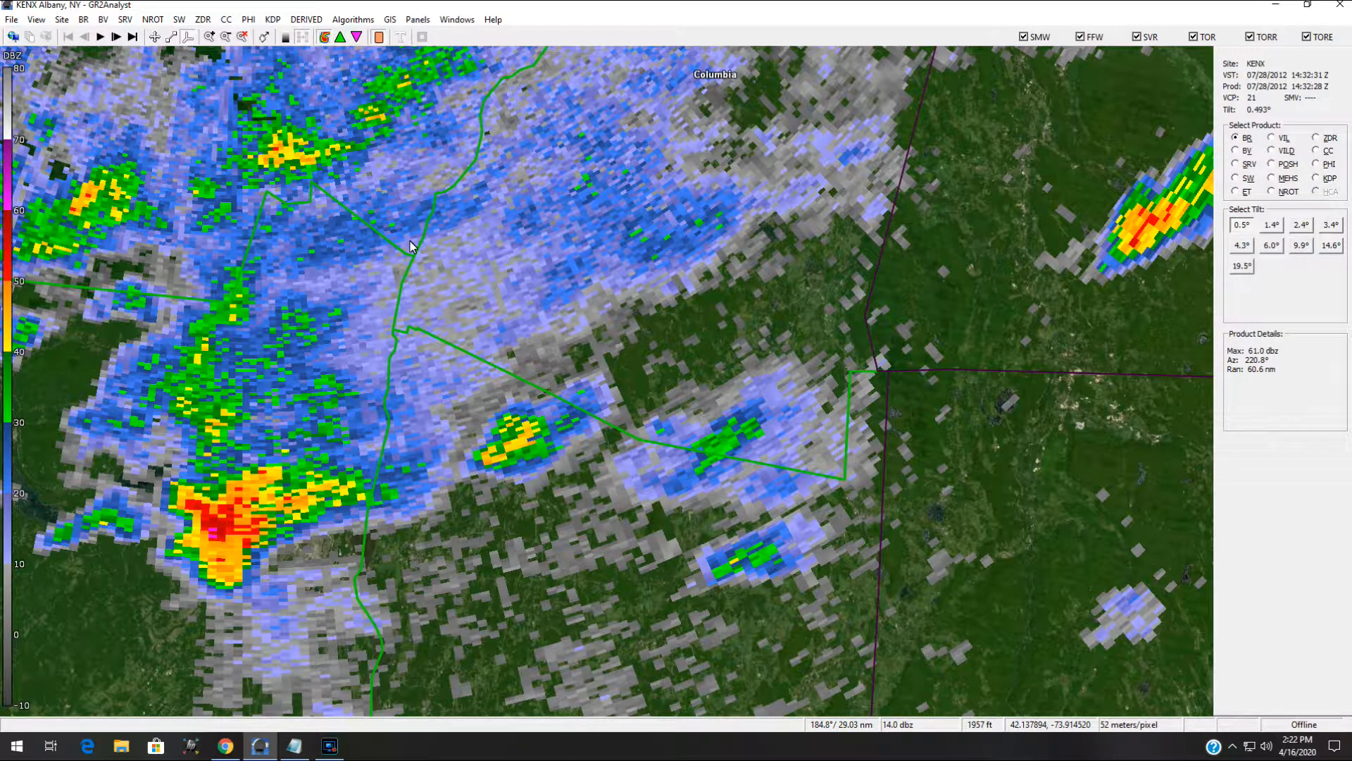
Step: View the environmental data settings for the KENX radar site and close them
click(355, 20)
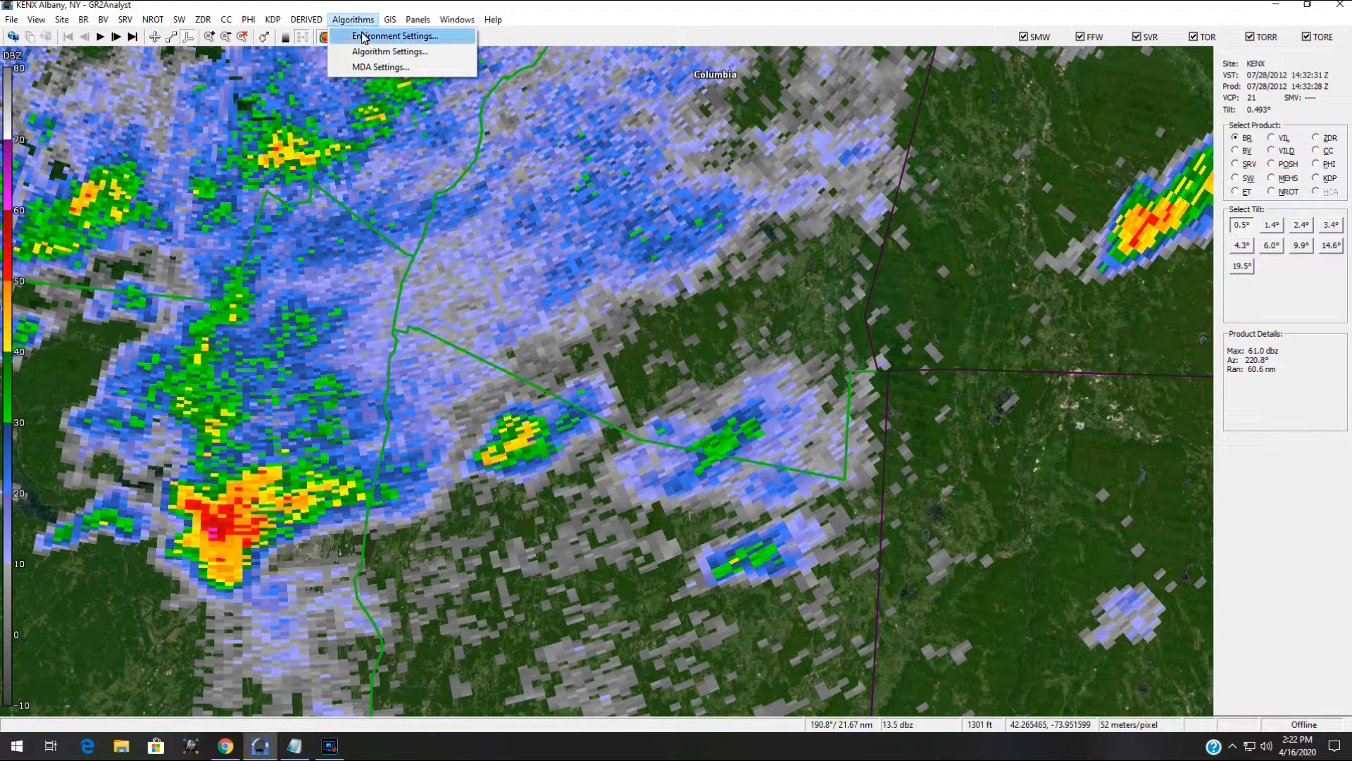
click(364, 38)
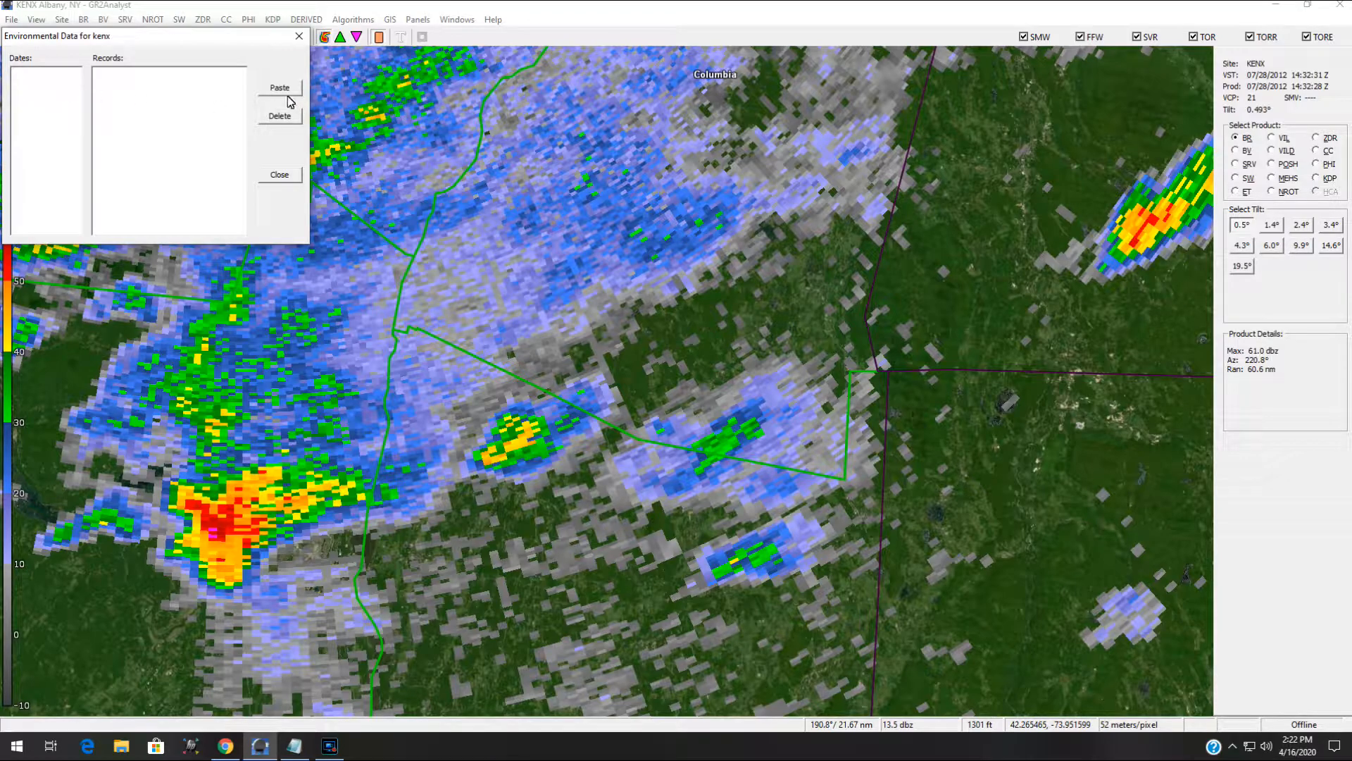
click(300, 37)
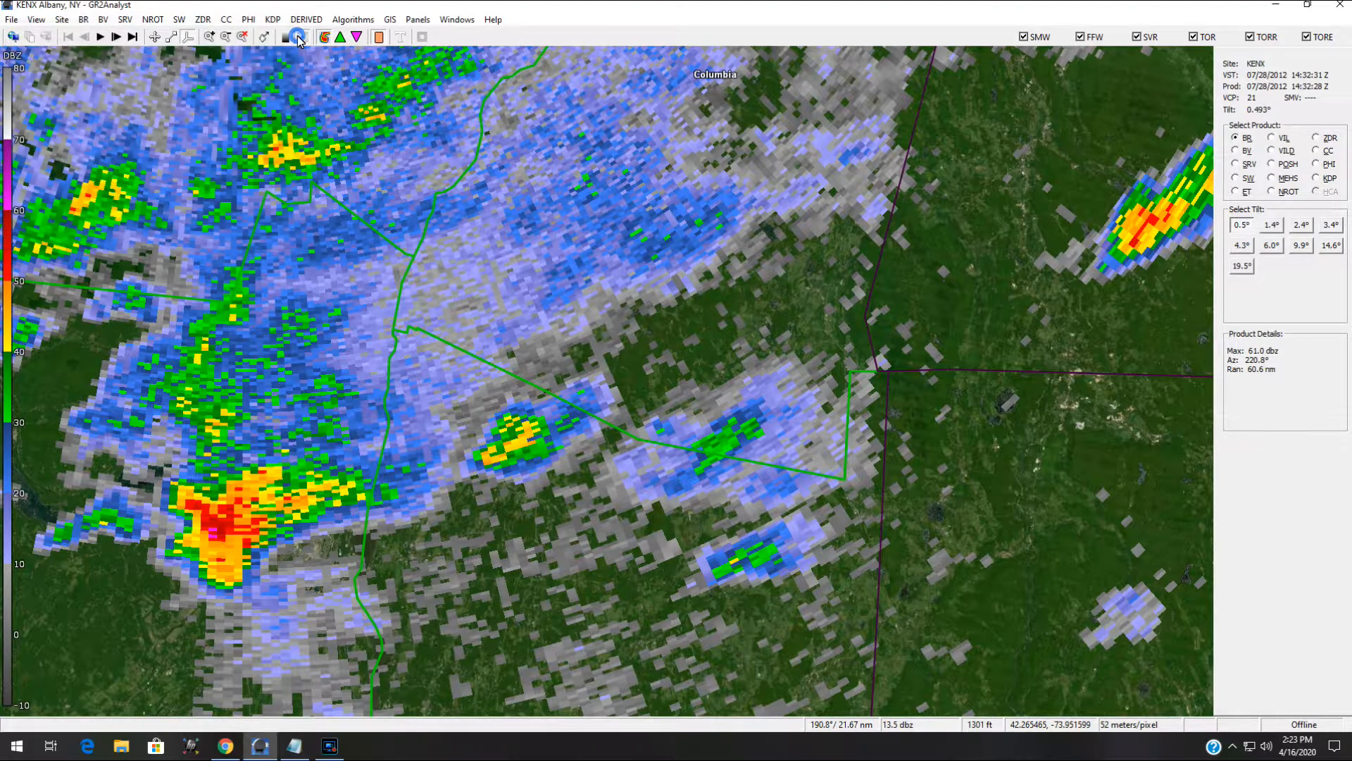
Step: View the POSH and MEHS hail products on the radar map and return to base reflectivity (BR)
click(1272, 164)
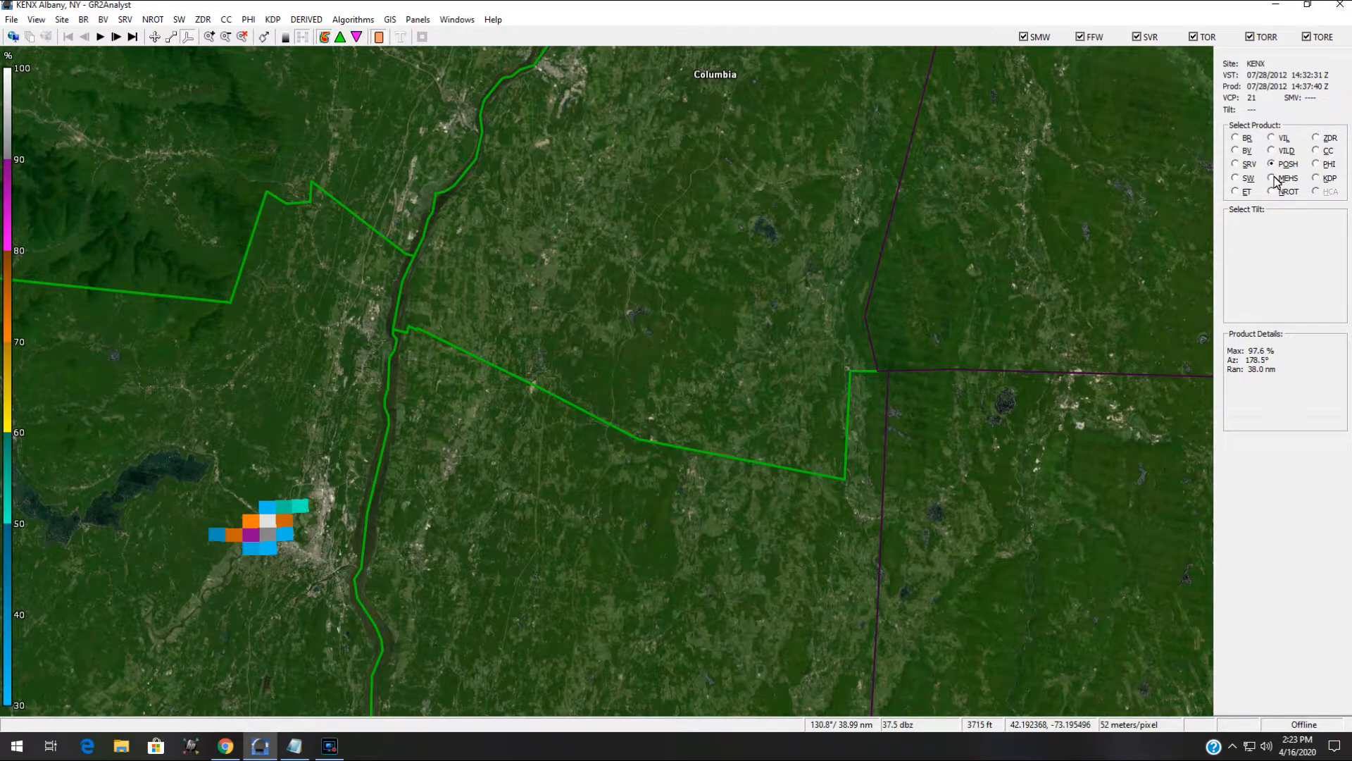
click(1273, 179)
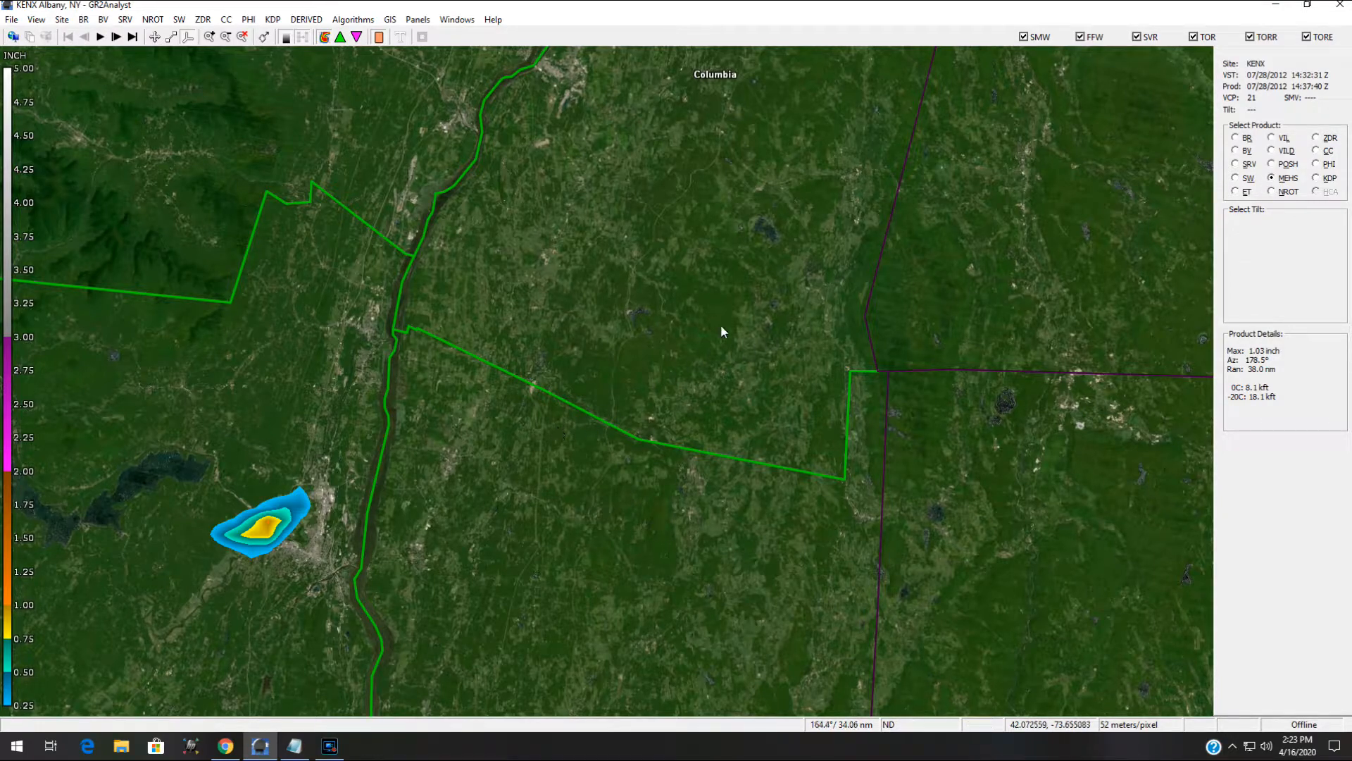
click(1241, 138)
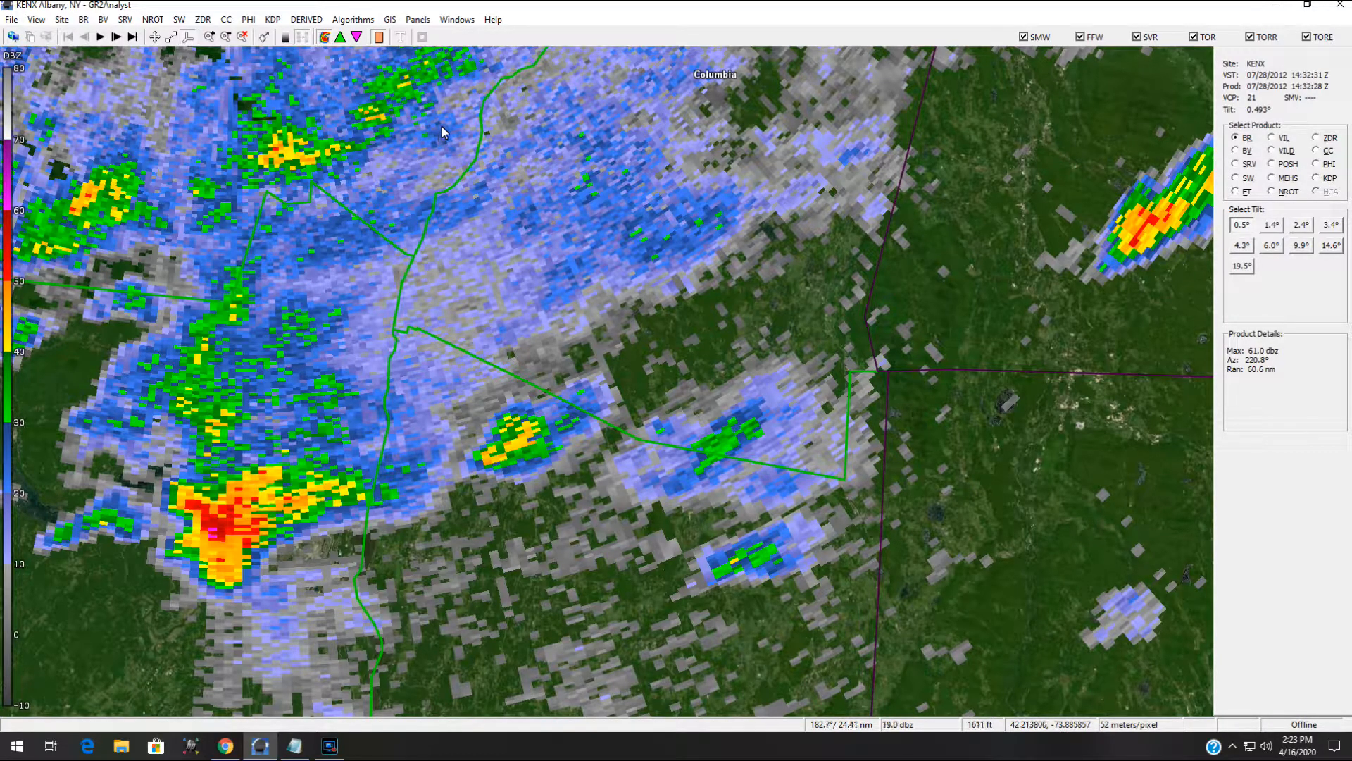
click(12, 38)
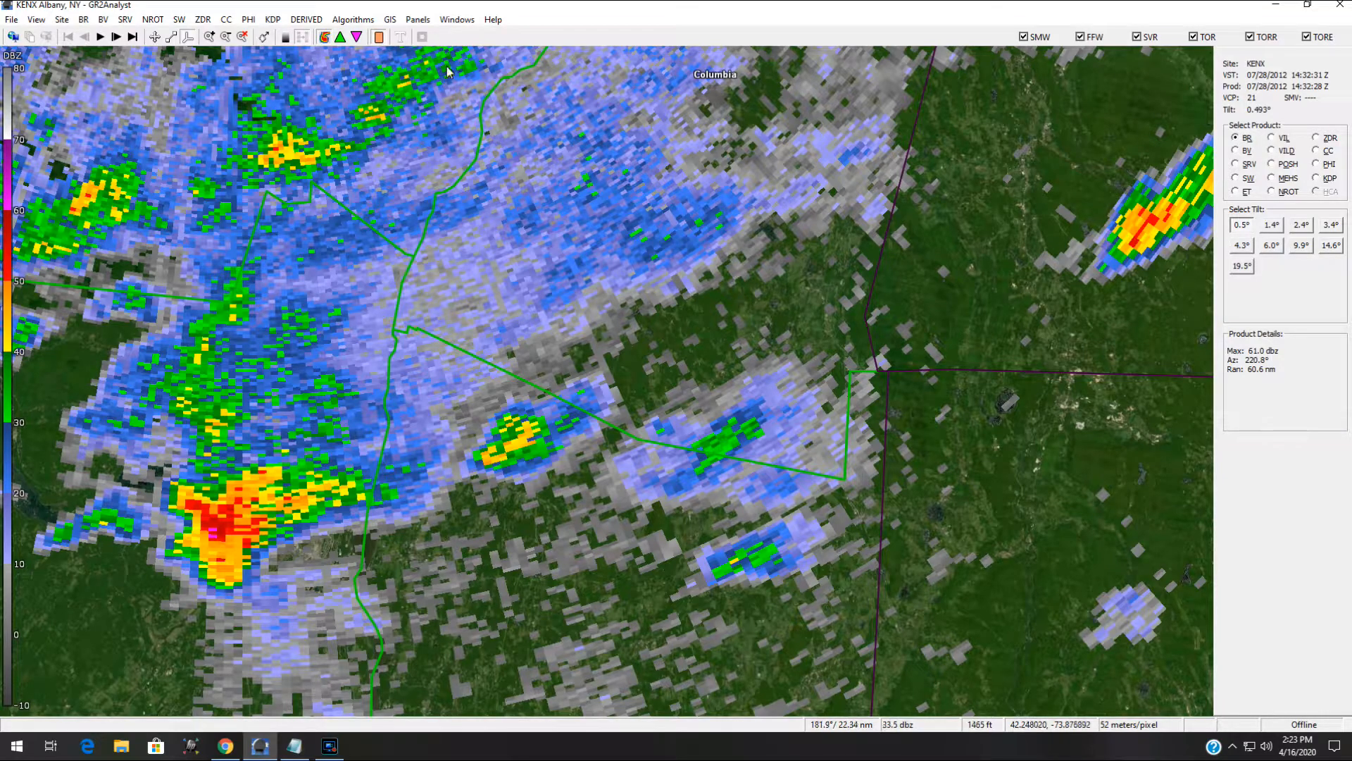
Step: Review the environment settings' stored dates and records for KENX again, and close the dialog
click(356, 19)
click(370, 37)
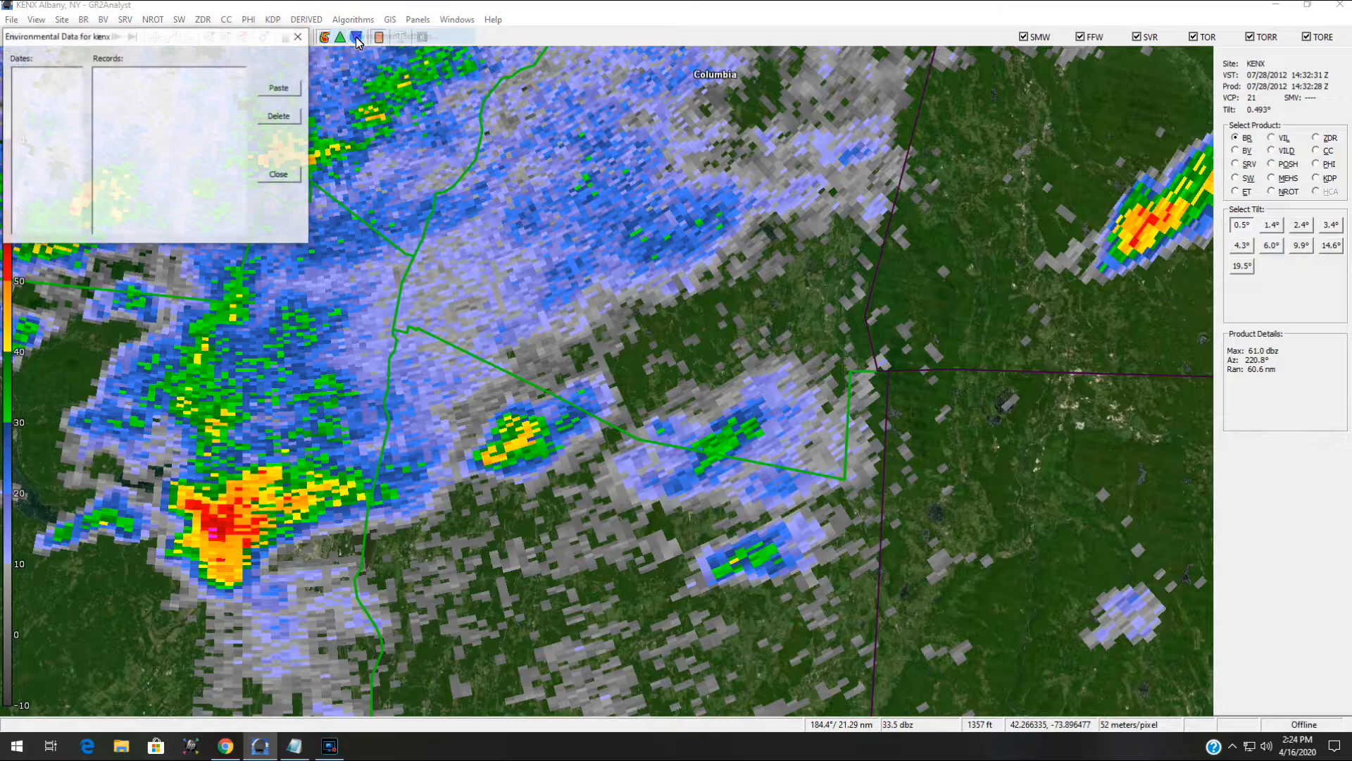
click(299, 37)
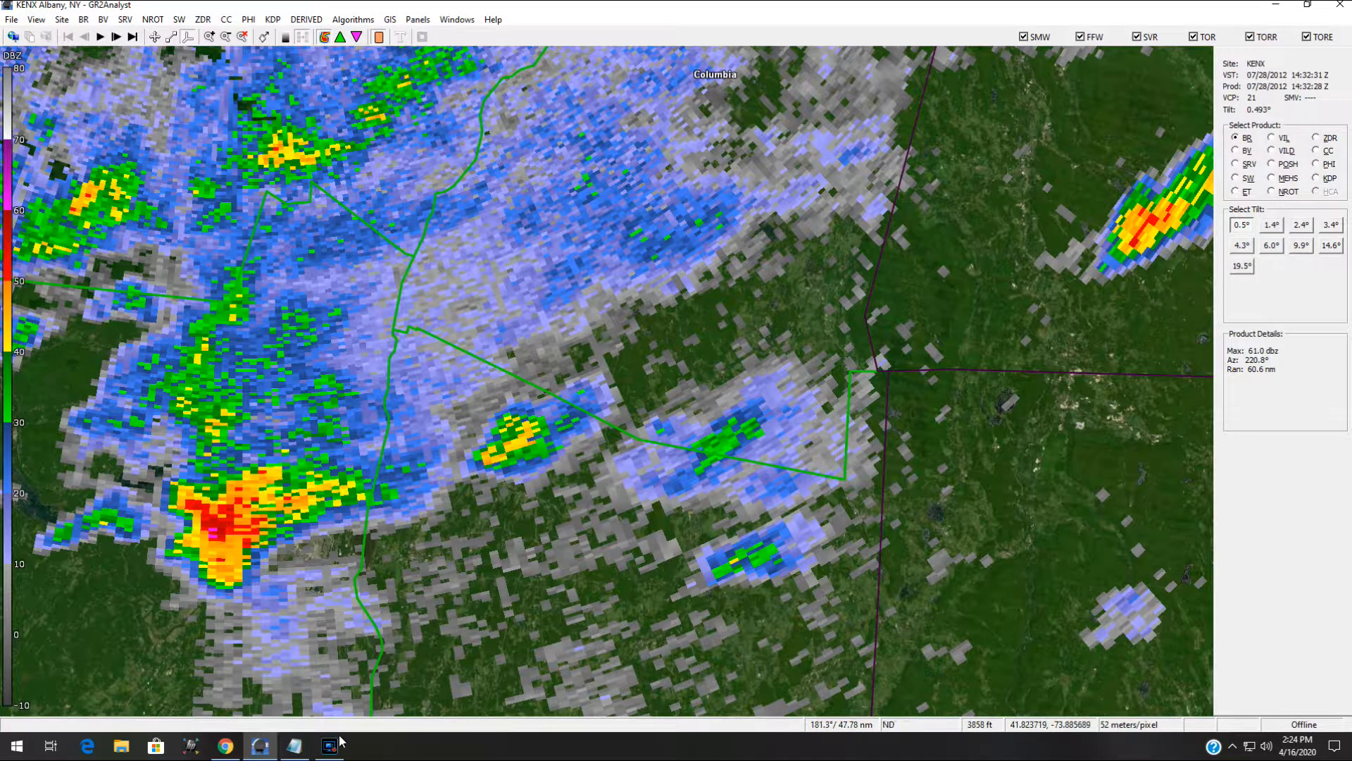
Step: Bring up the radiosonde database in Chrome, checking the last and first radar scan times in GR2Analyst for the sounding period
click(222, 748)
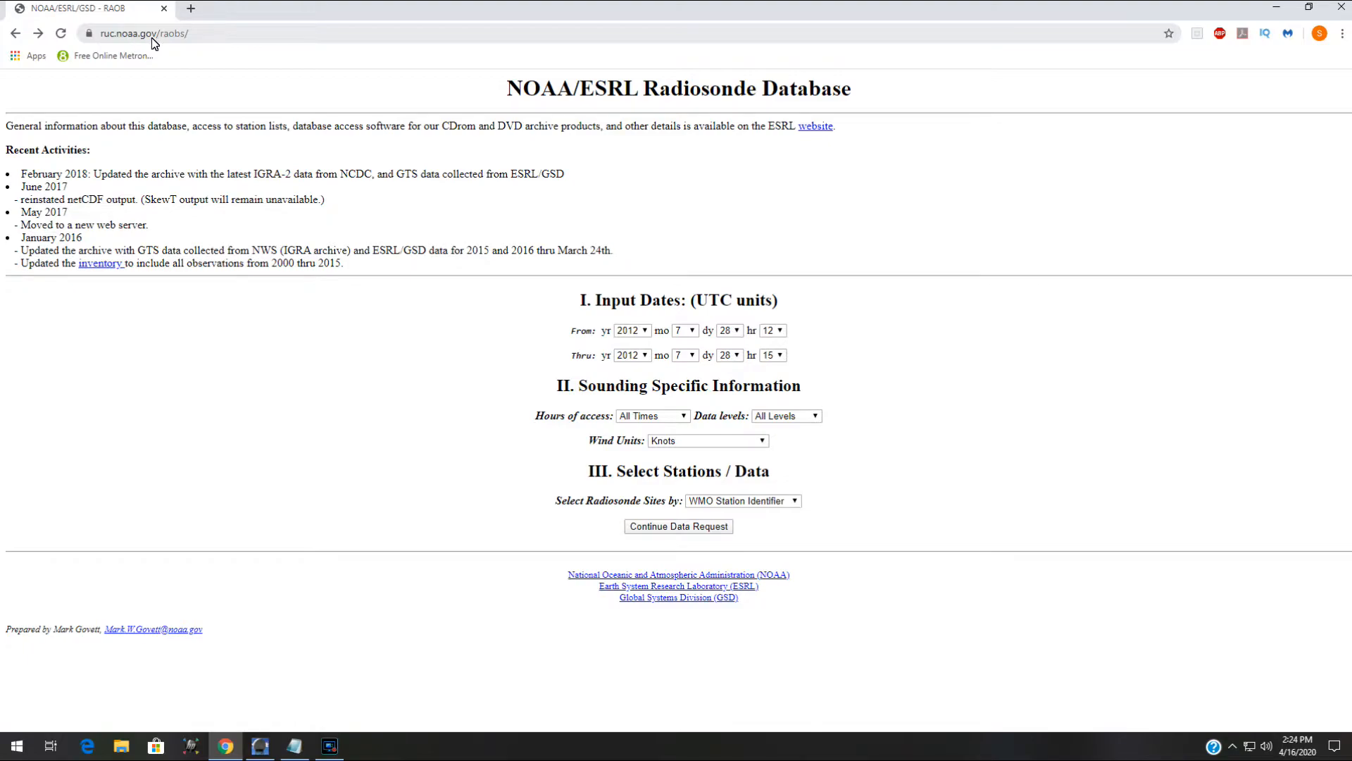
click(192, 35)
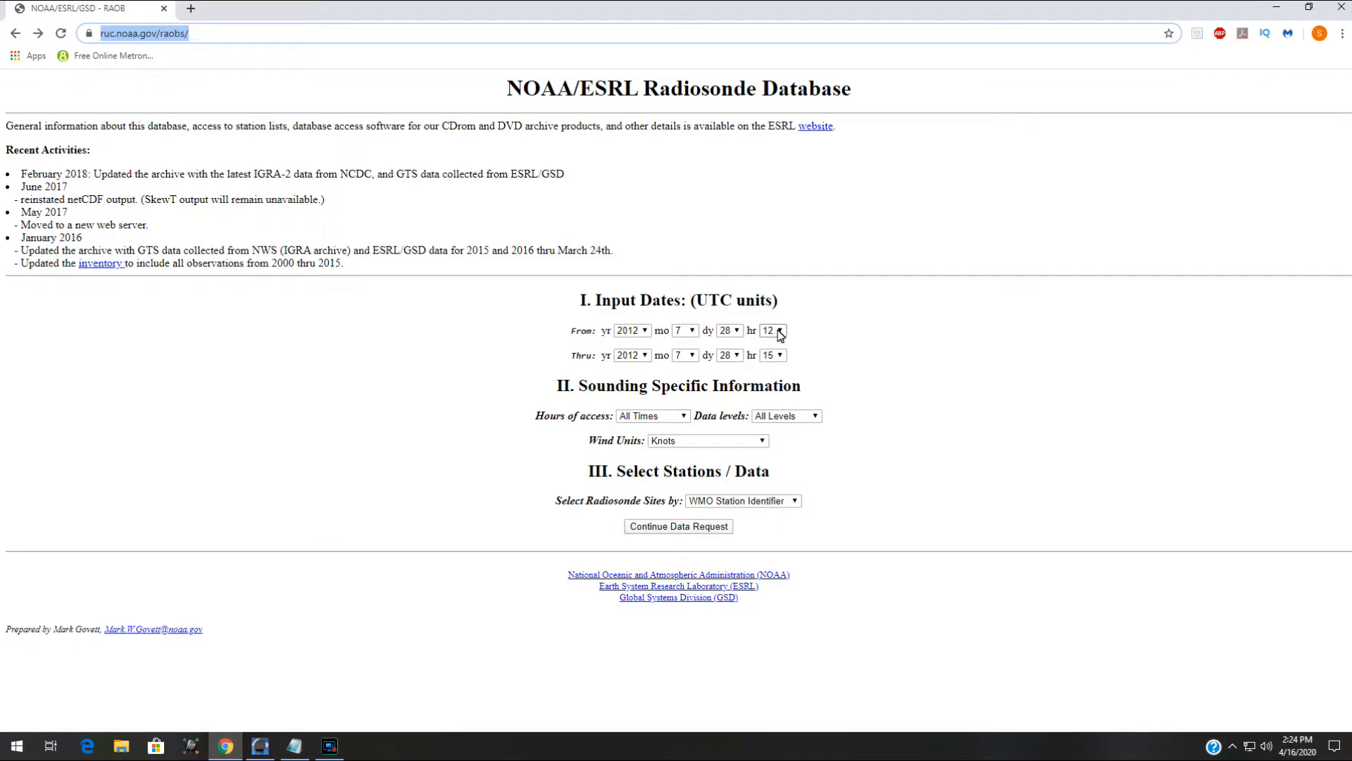
click(260, 752)
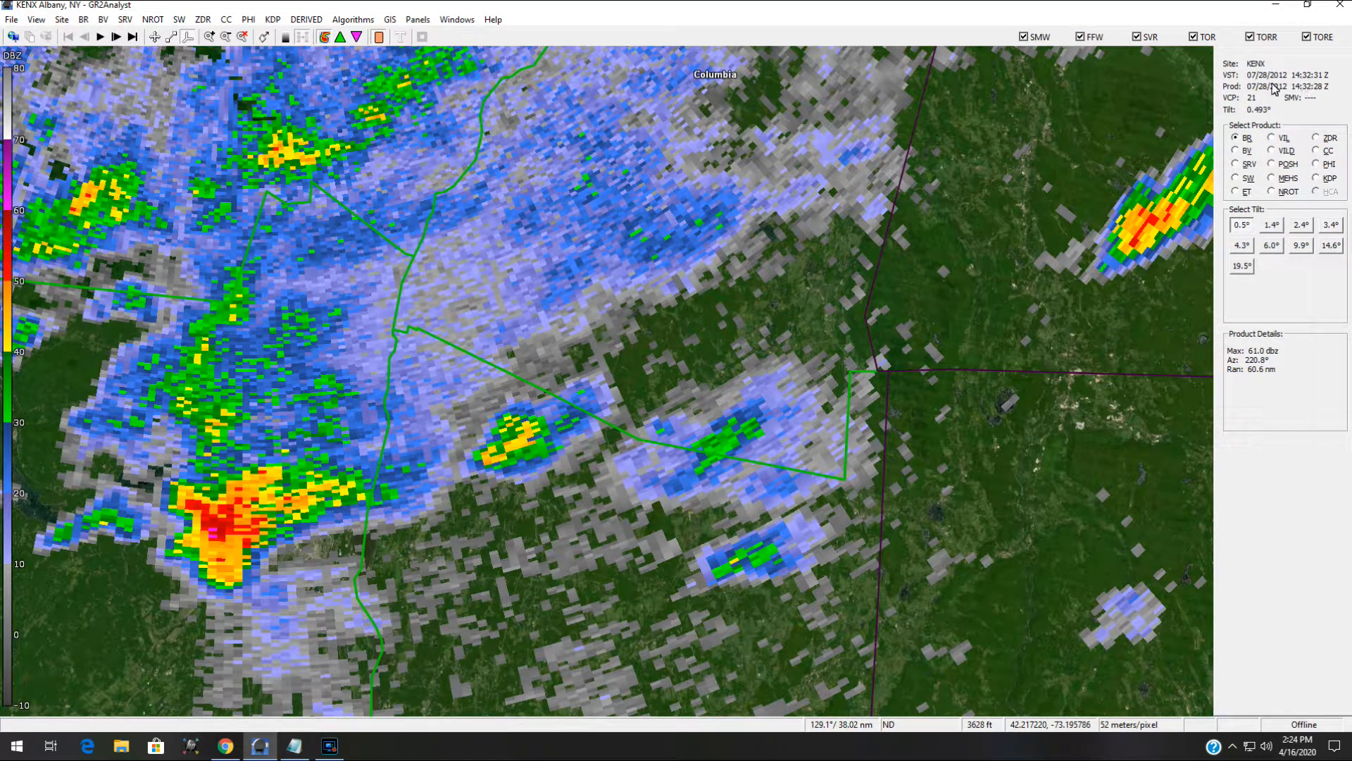
click(133, 37)
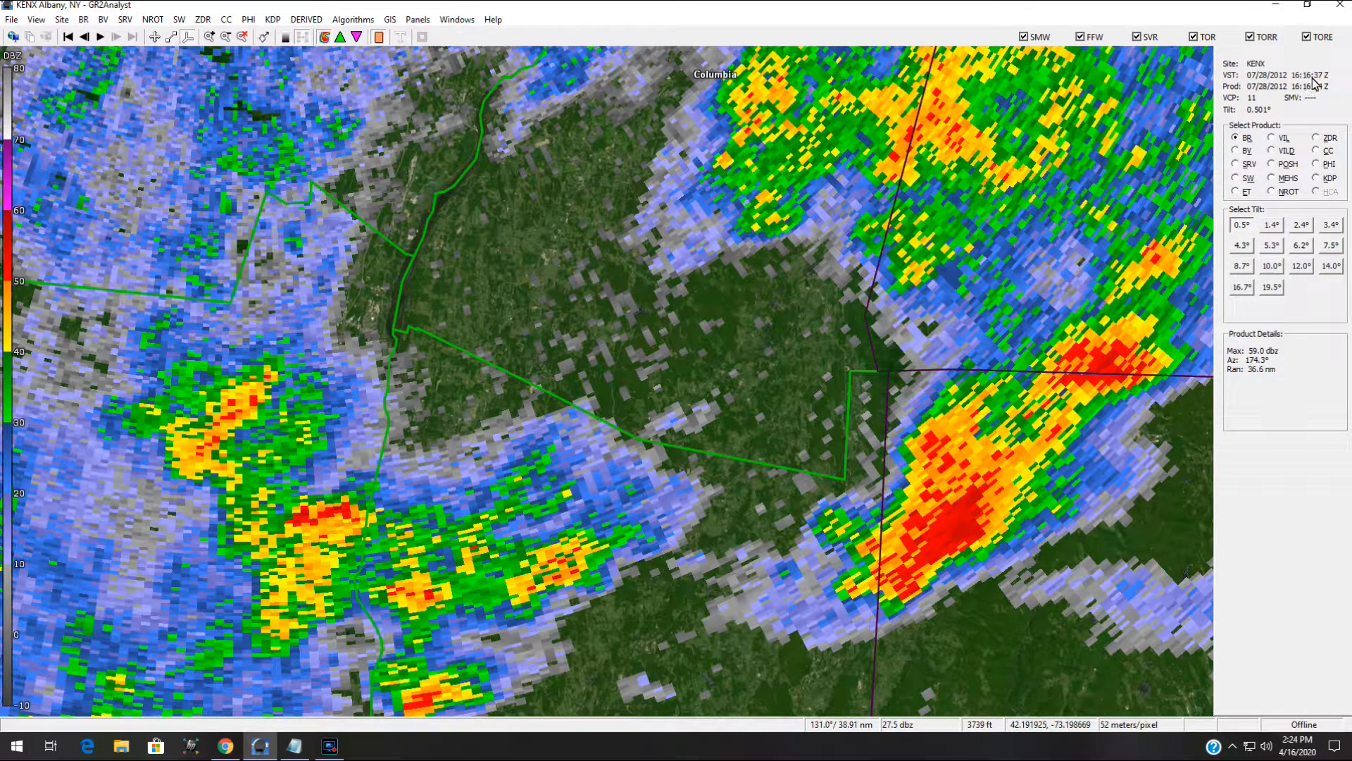
click(68, 37)
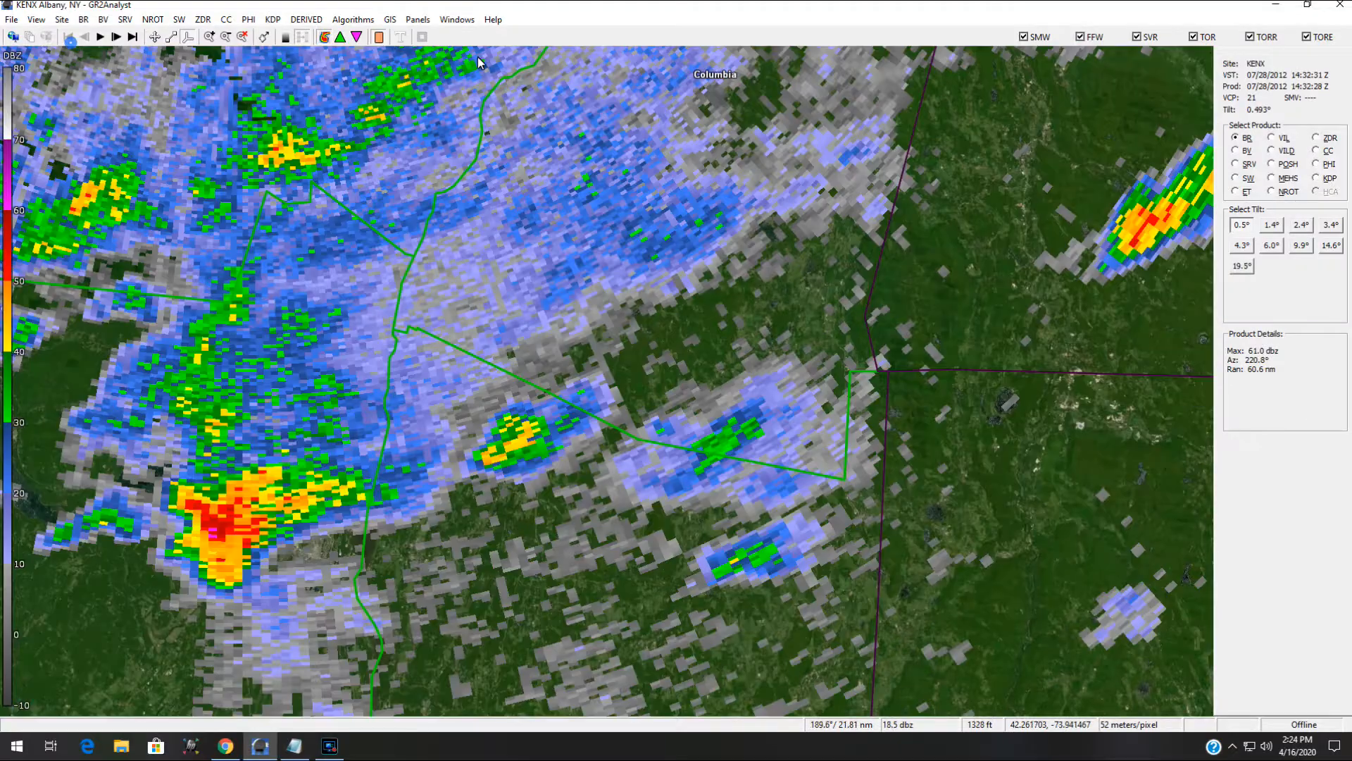
click(1276, 6)
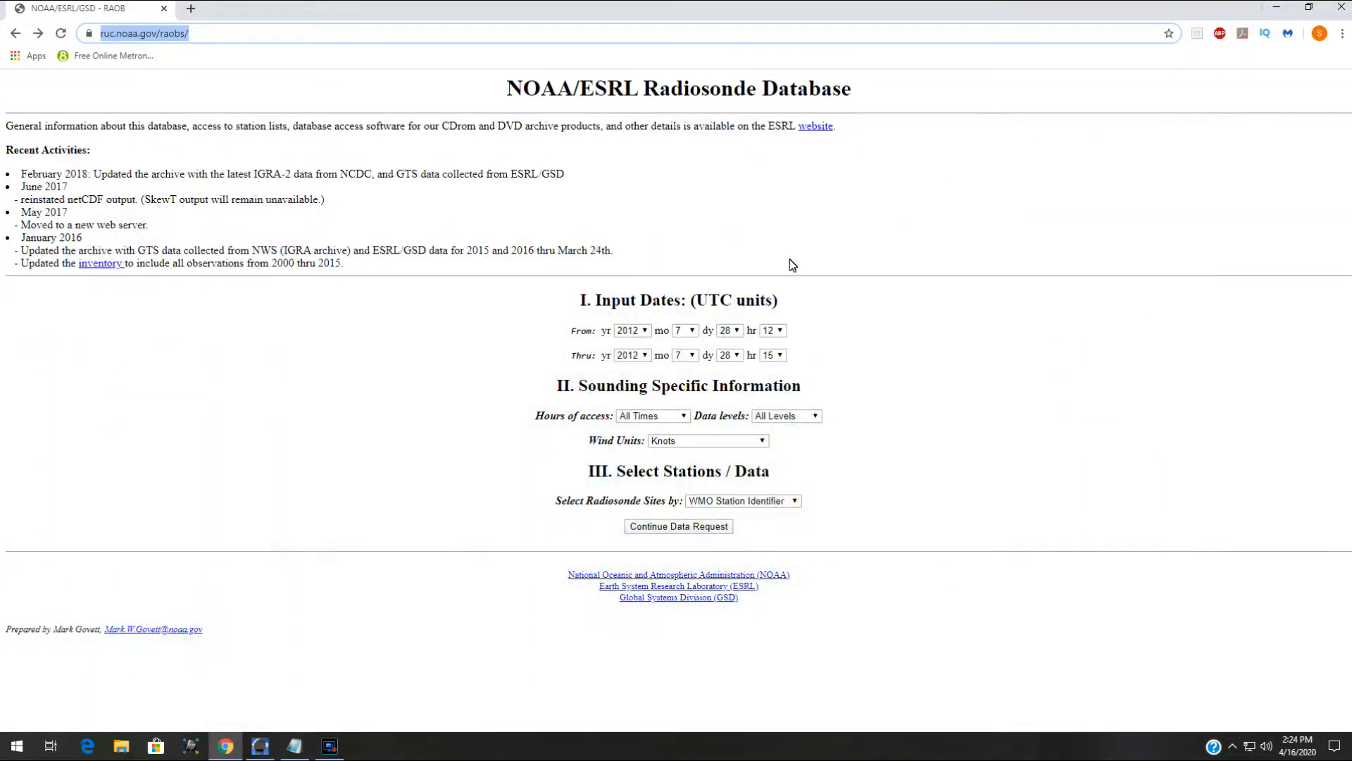
Step: Set the sounding request's end hour to 17, keep All Times and All Levels, and continue the data request
click(783, 356)
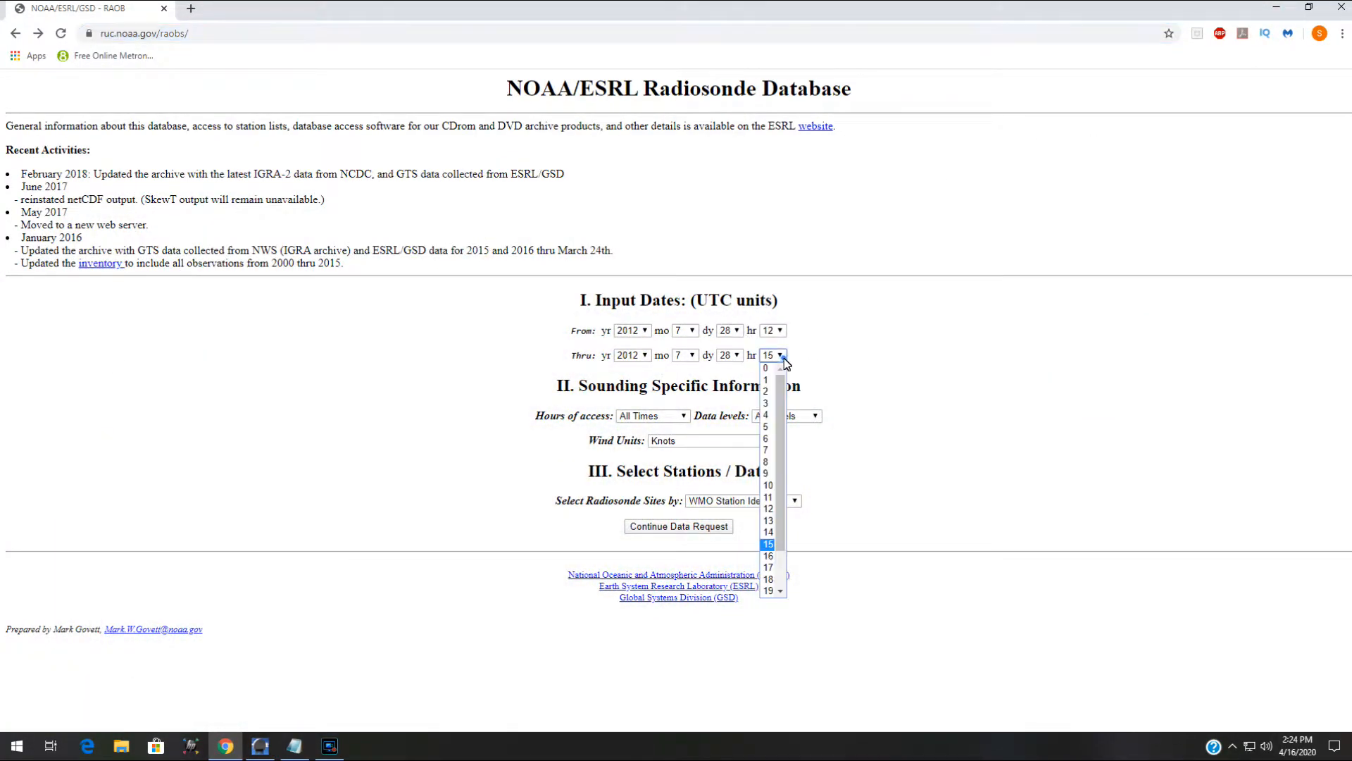
click(769, 568)
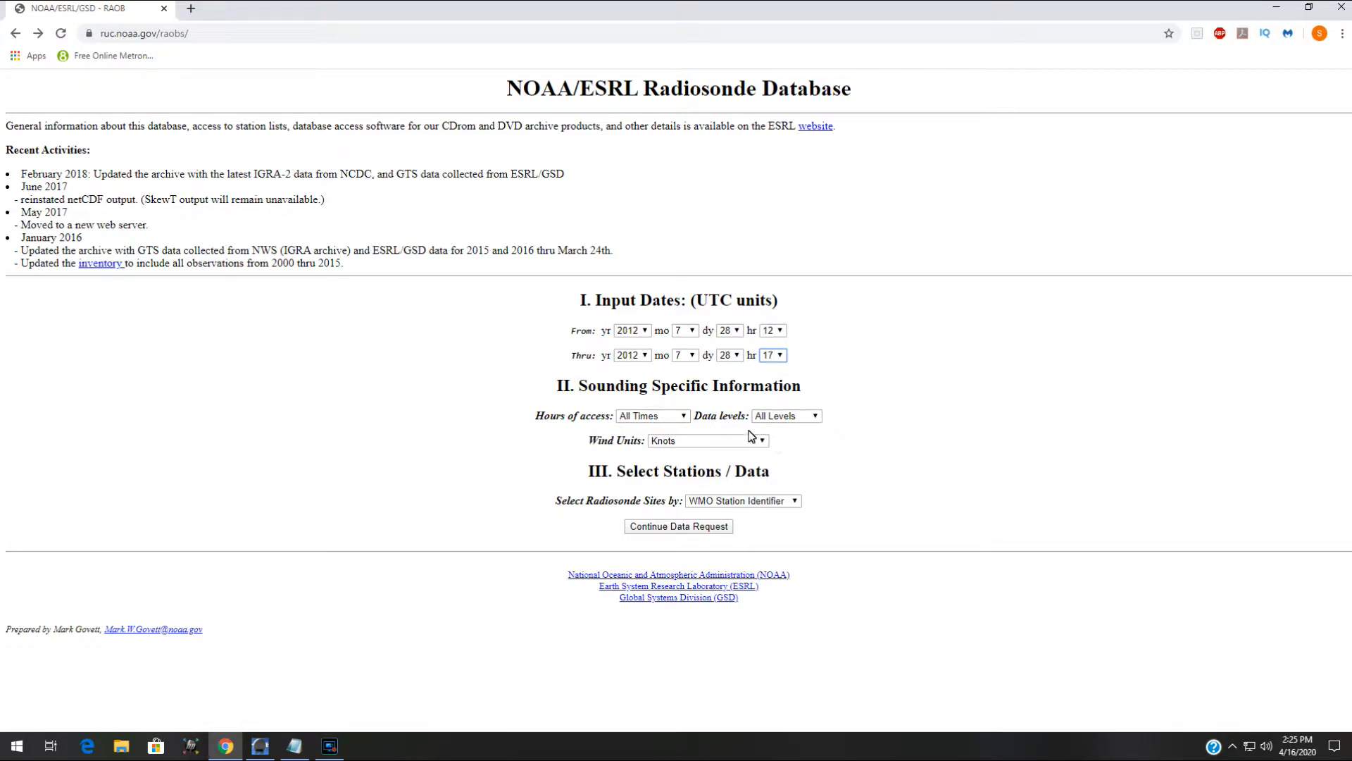
click(678, 417)
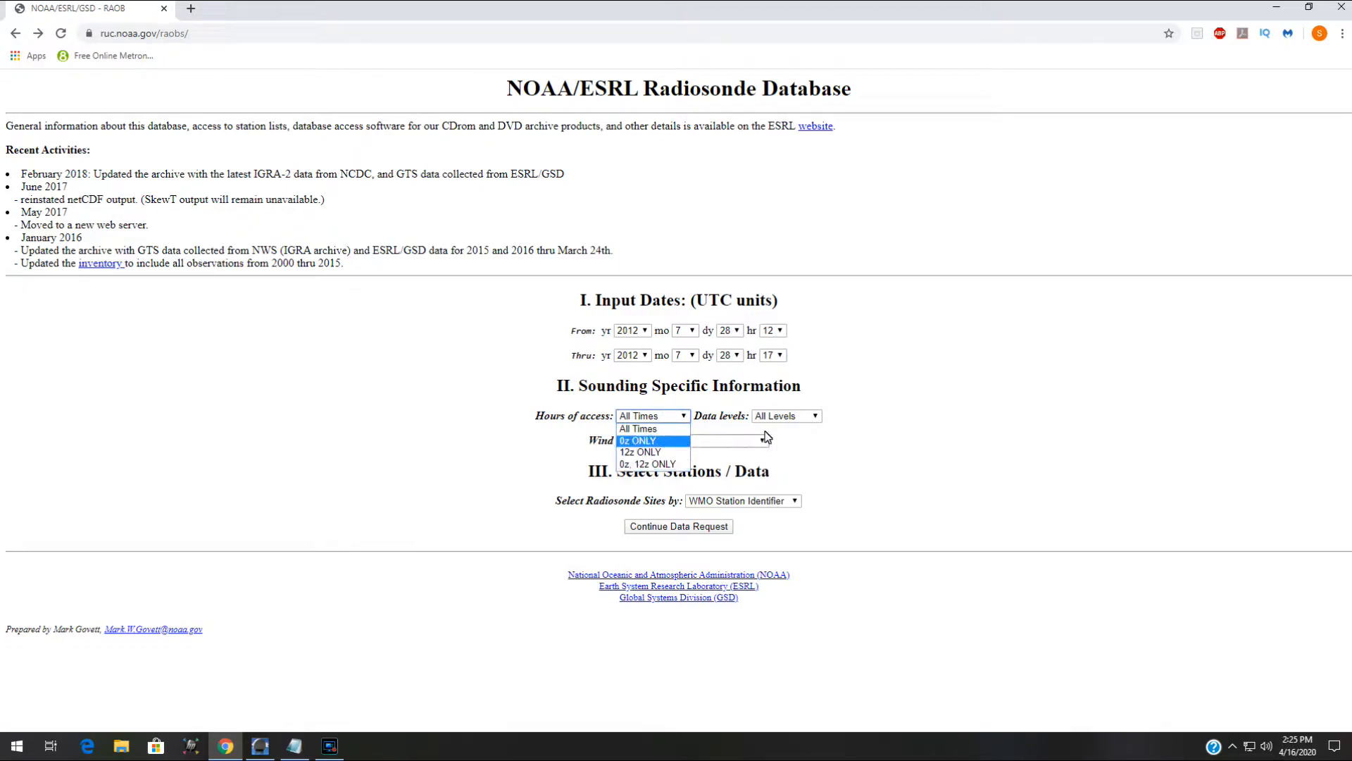
click(842, 438)
click(787, 417)
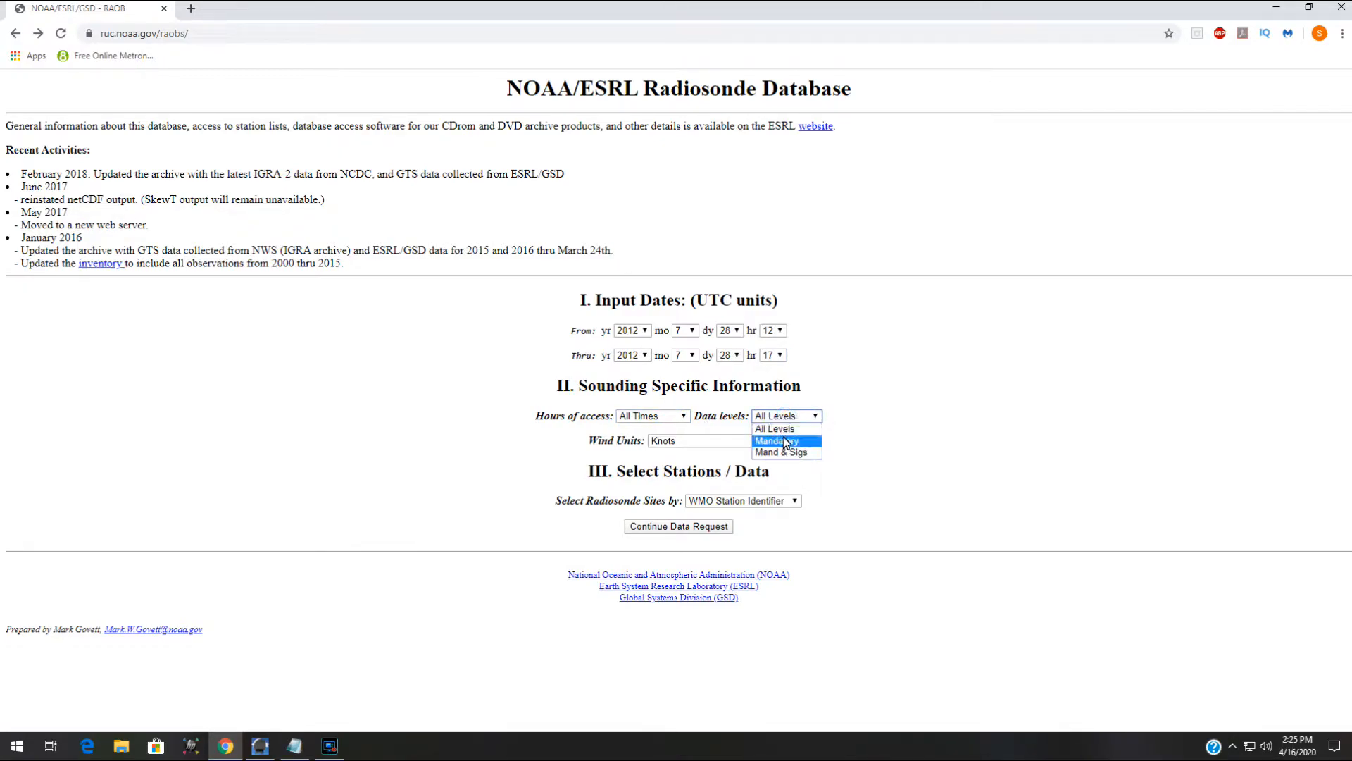
click(779, 429)
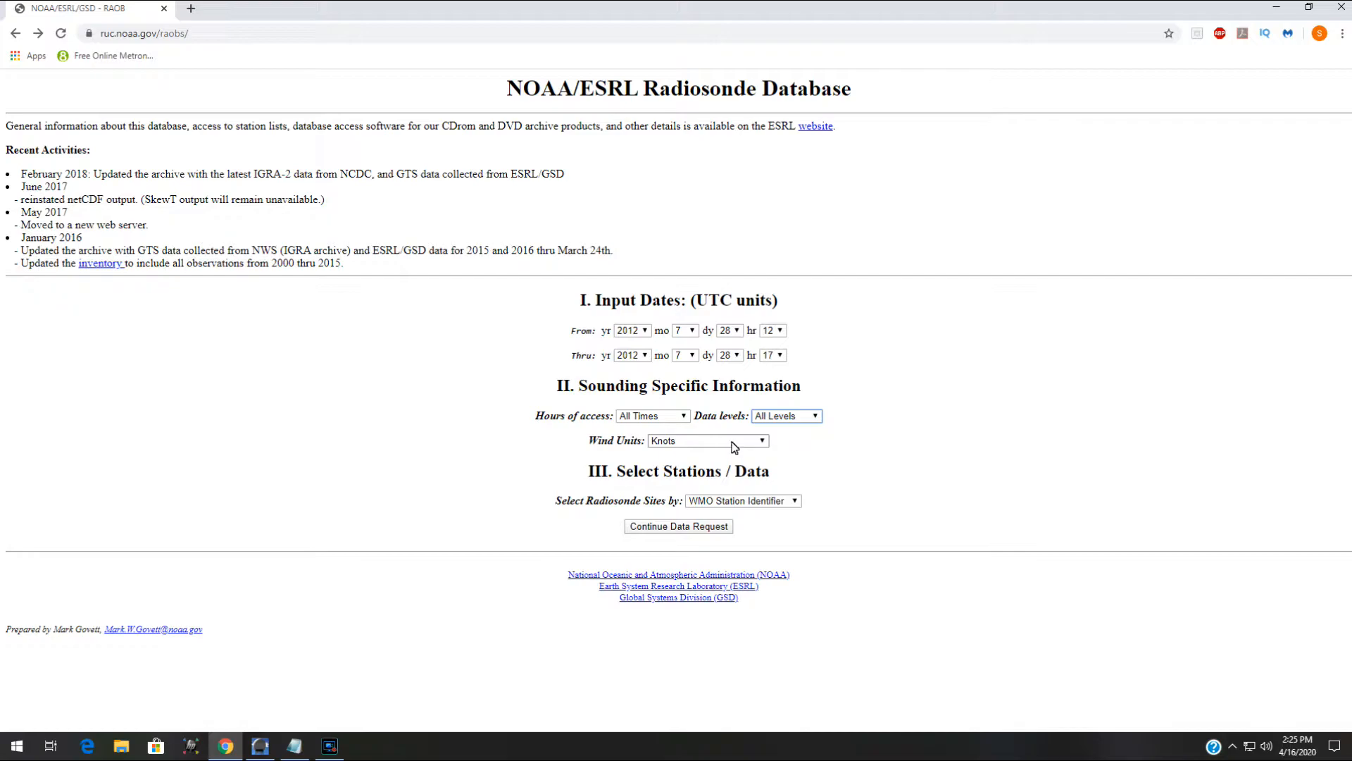
click(698, 530)
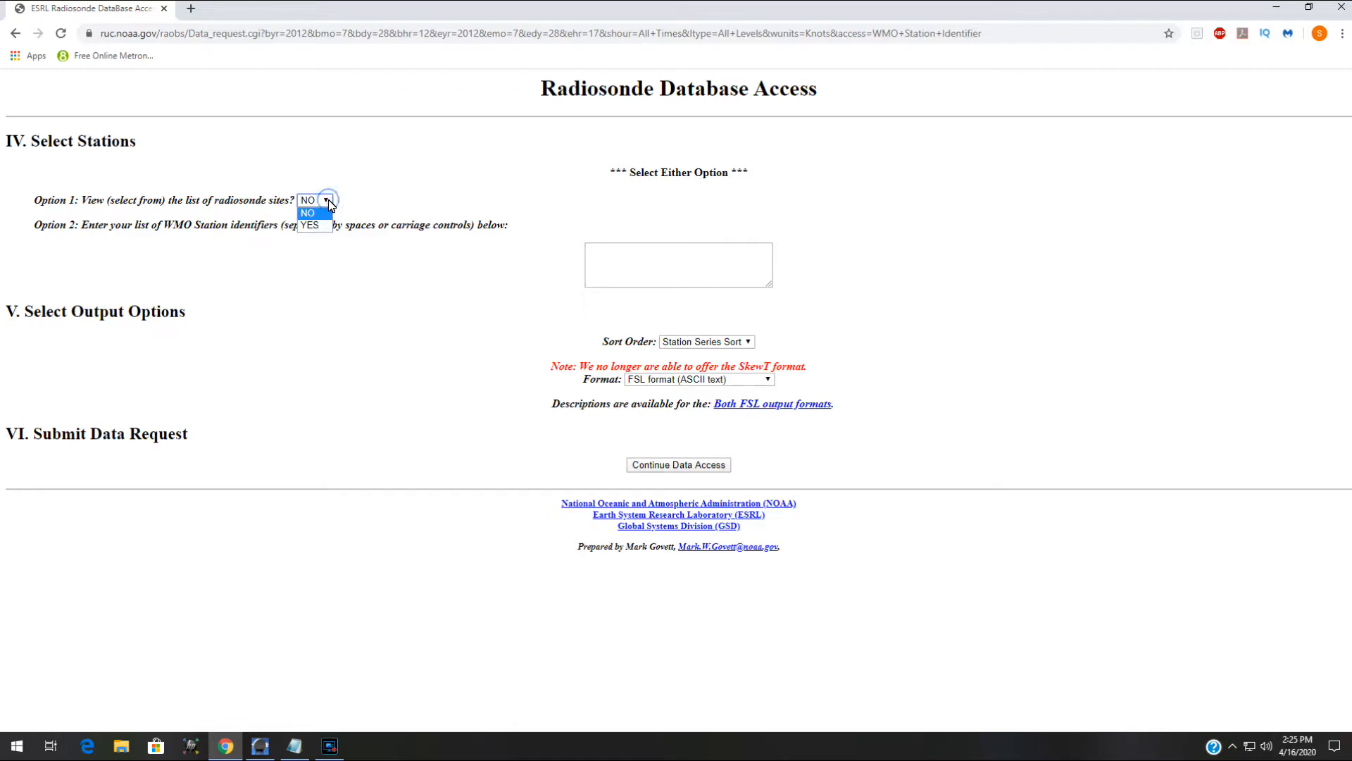
Step: Choose YES to list the radiosonde sites, continue, and select the ALY Albany NY US station
click(322, 225)
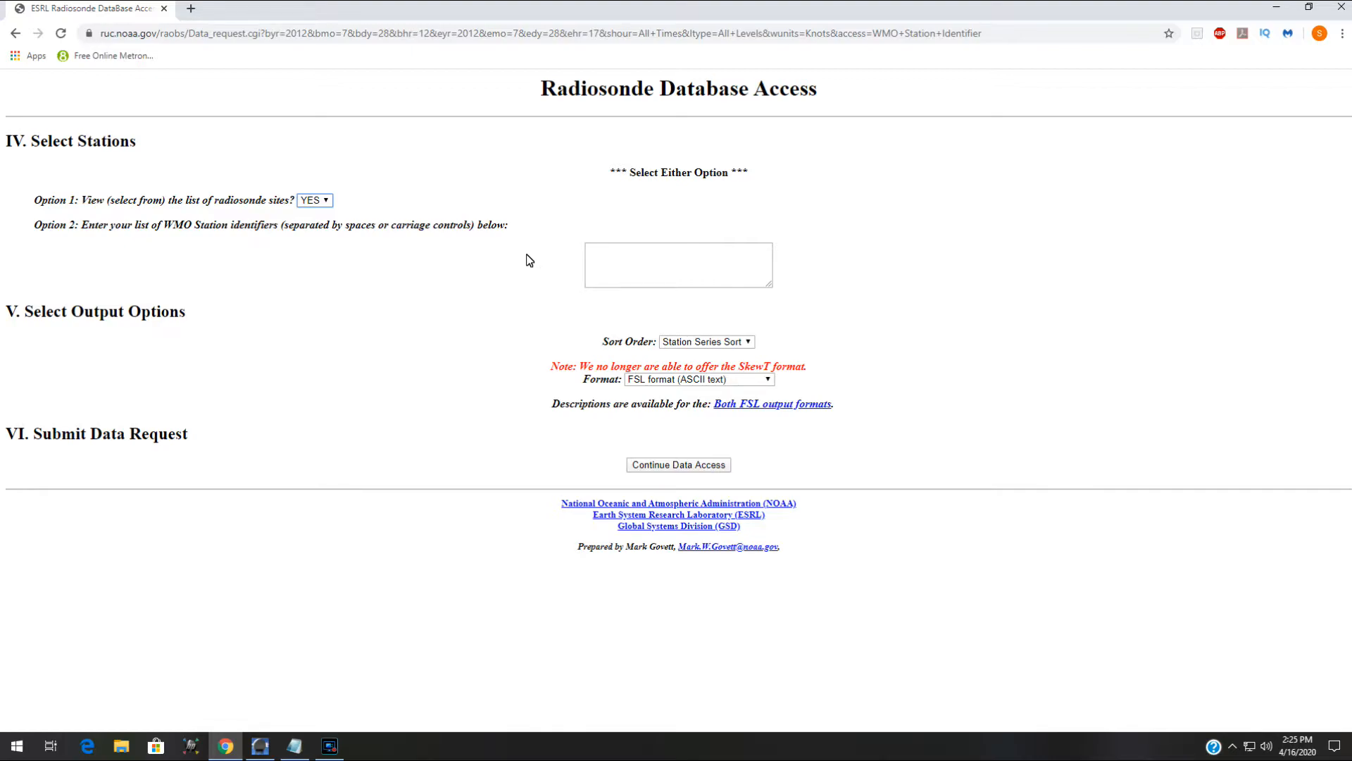
click(692, 470)
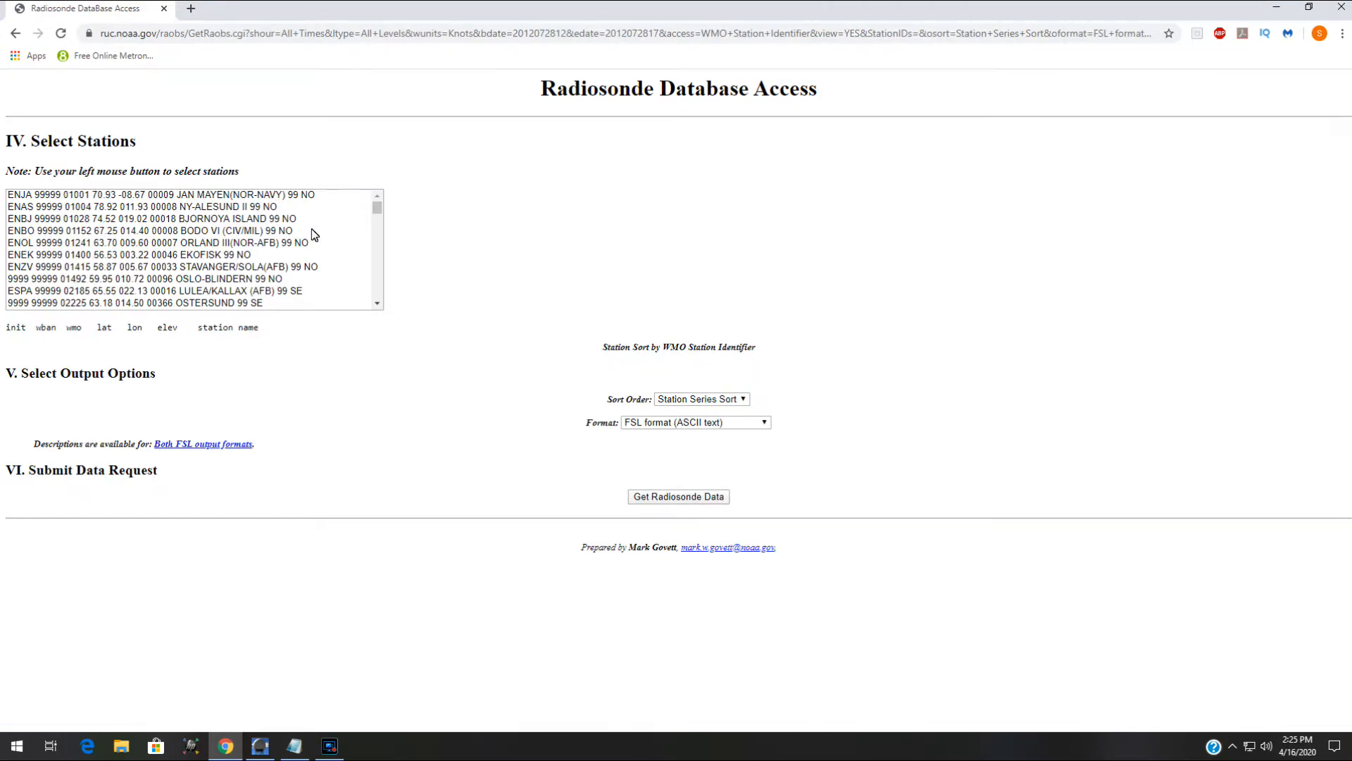
drag(377, 206, 325, 262)
scroll(326, 266, up, 10)
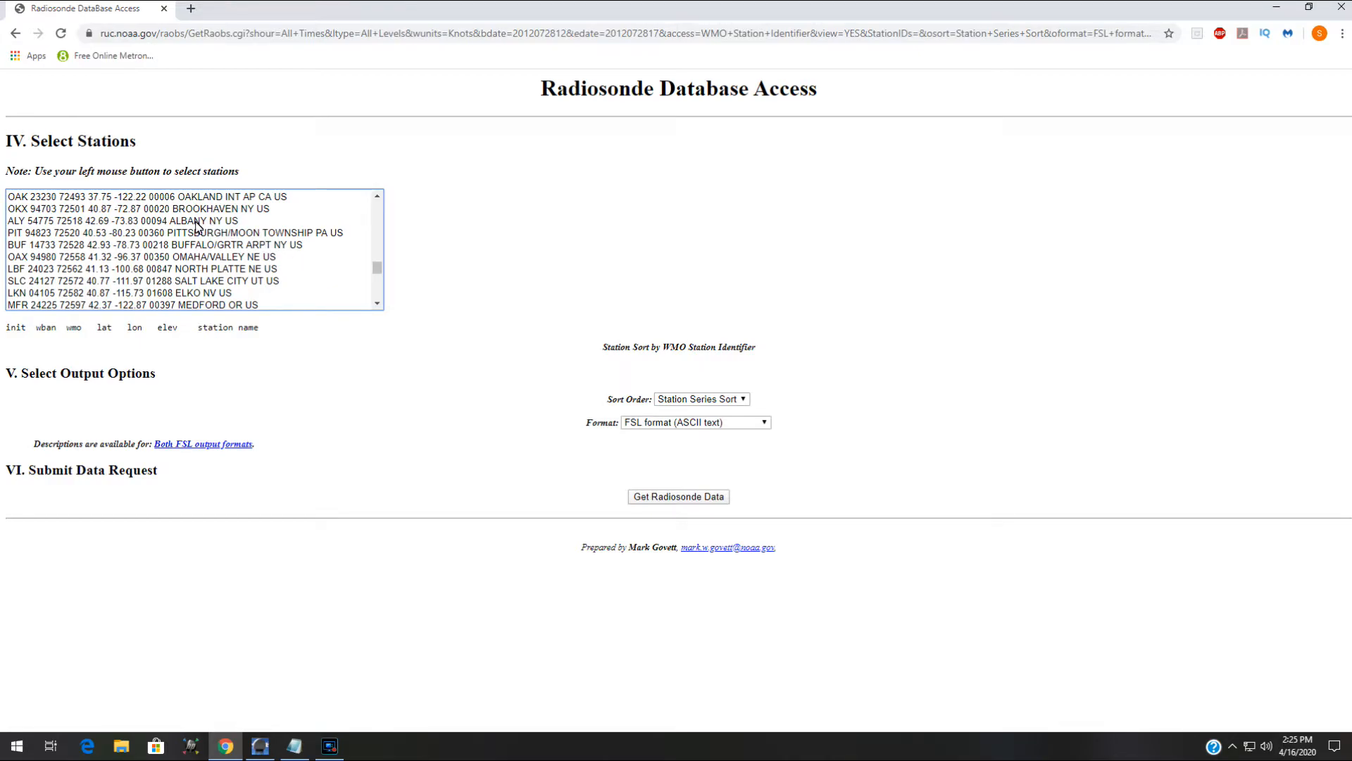
click(196, 221)
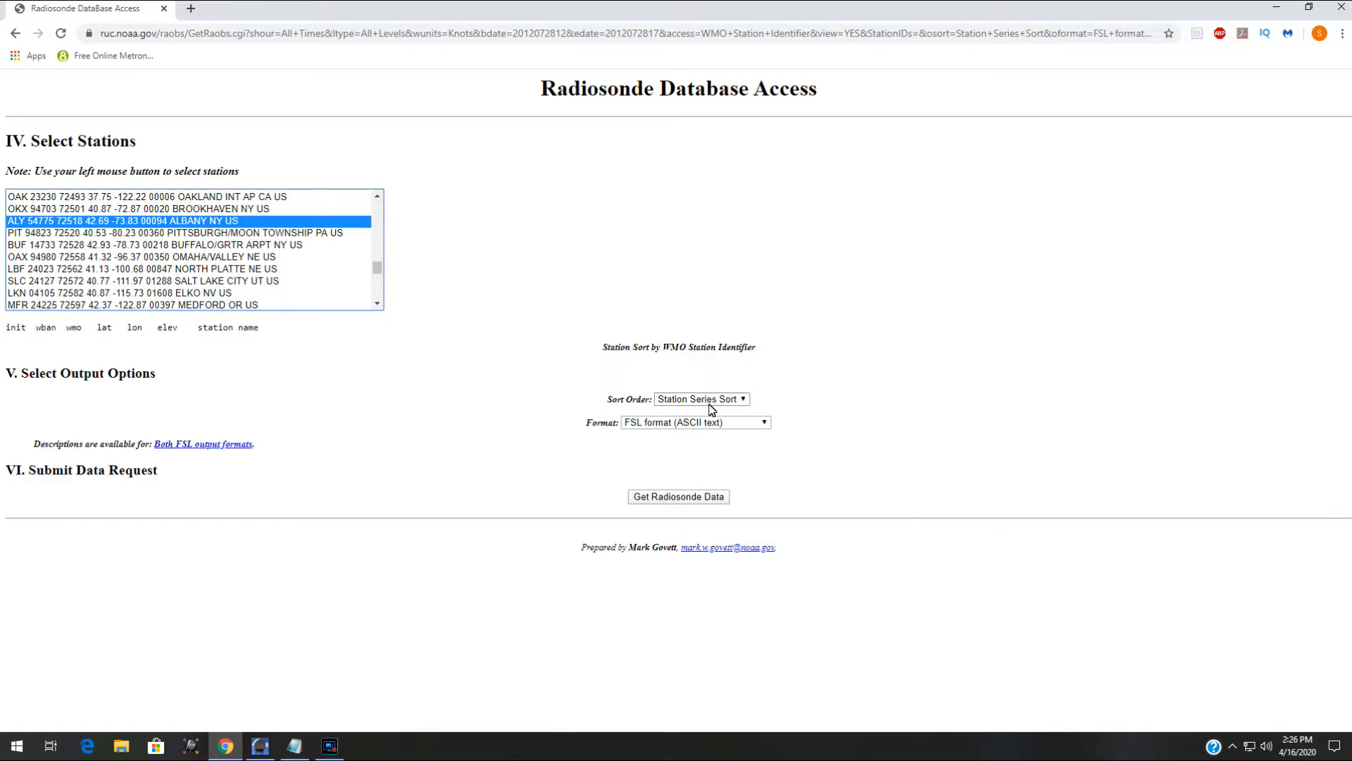
Step: Keep the output format as FSL format (ASCII text) and retrieve the Albany radiosonde data
click(712, 430)
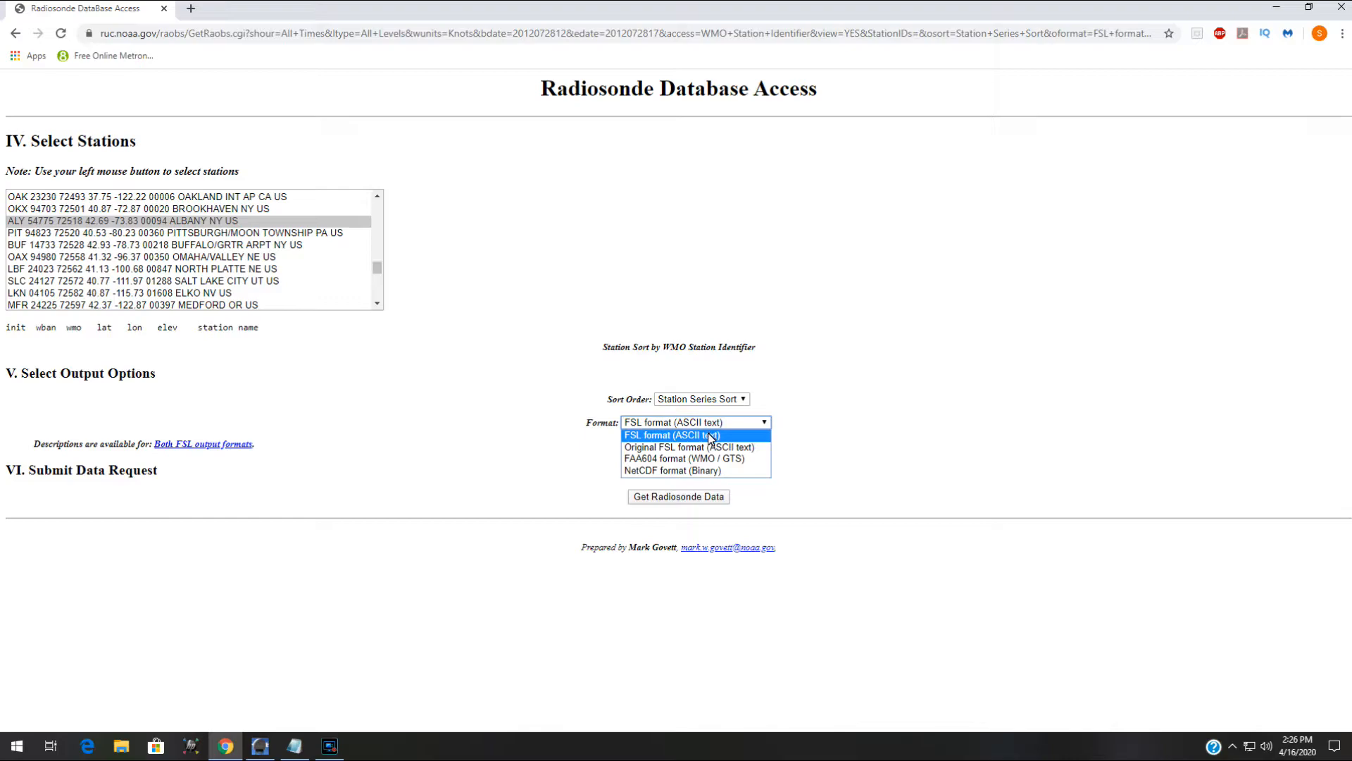
click(706, 436)
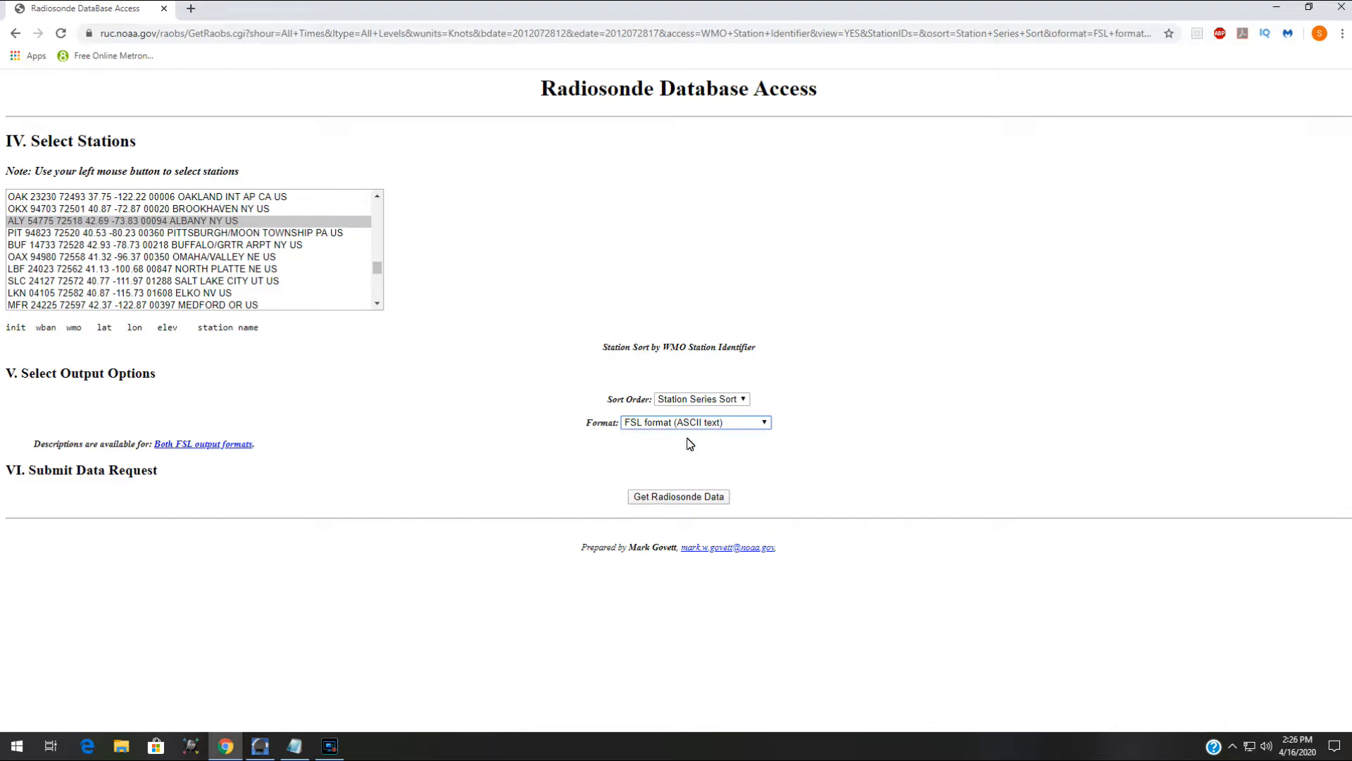
click(672, 497)
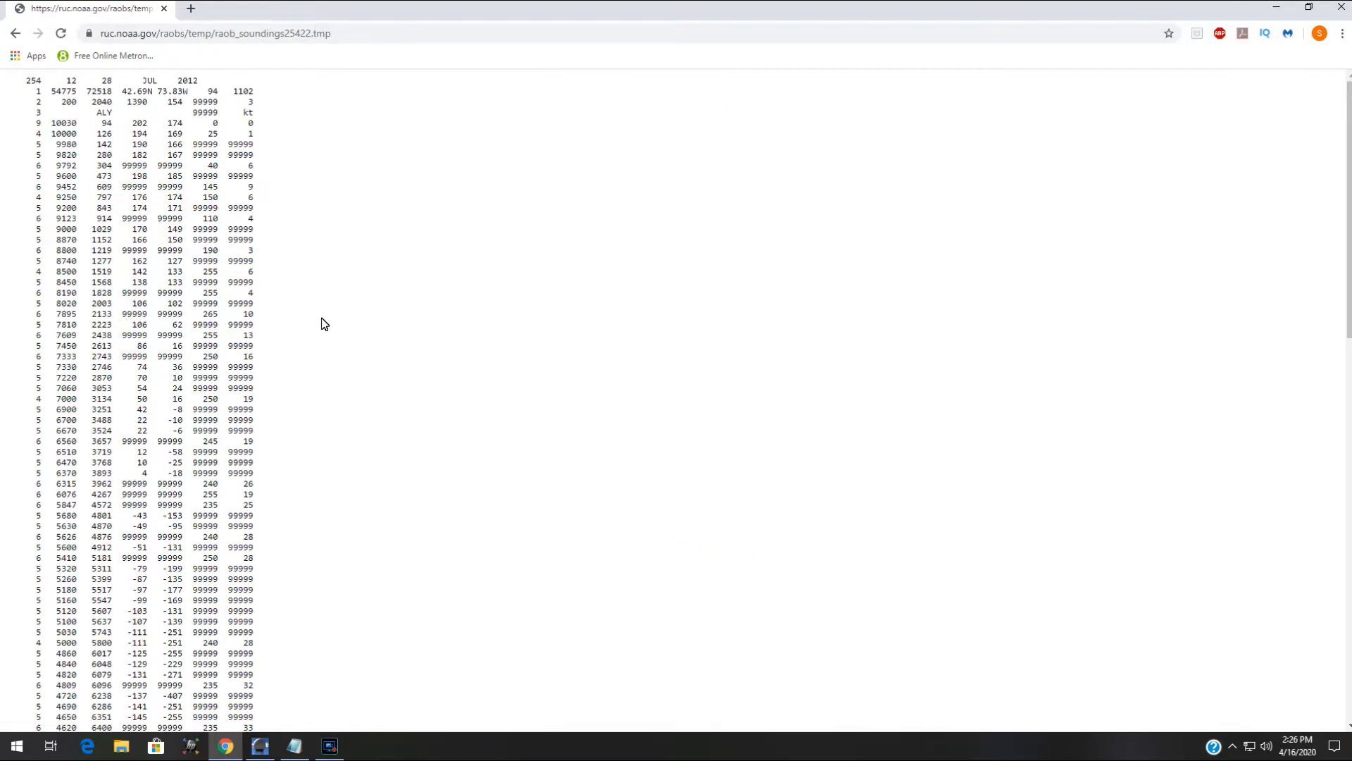
Step: Copy all of the retrieved ALY sounding text from the browser page and paste it into the blank Notepad document
scroll(324, 324, down, 15)
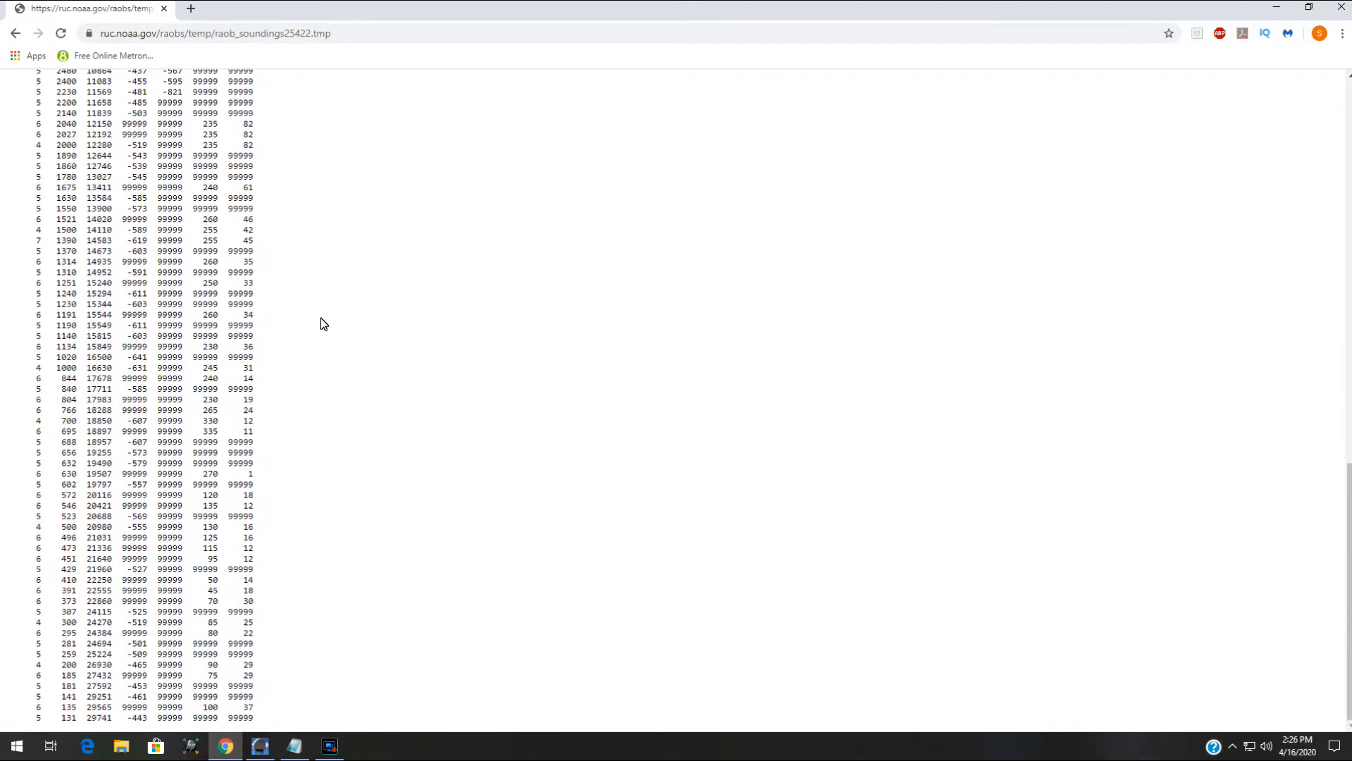
scroll(301, 537, up, 15)
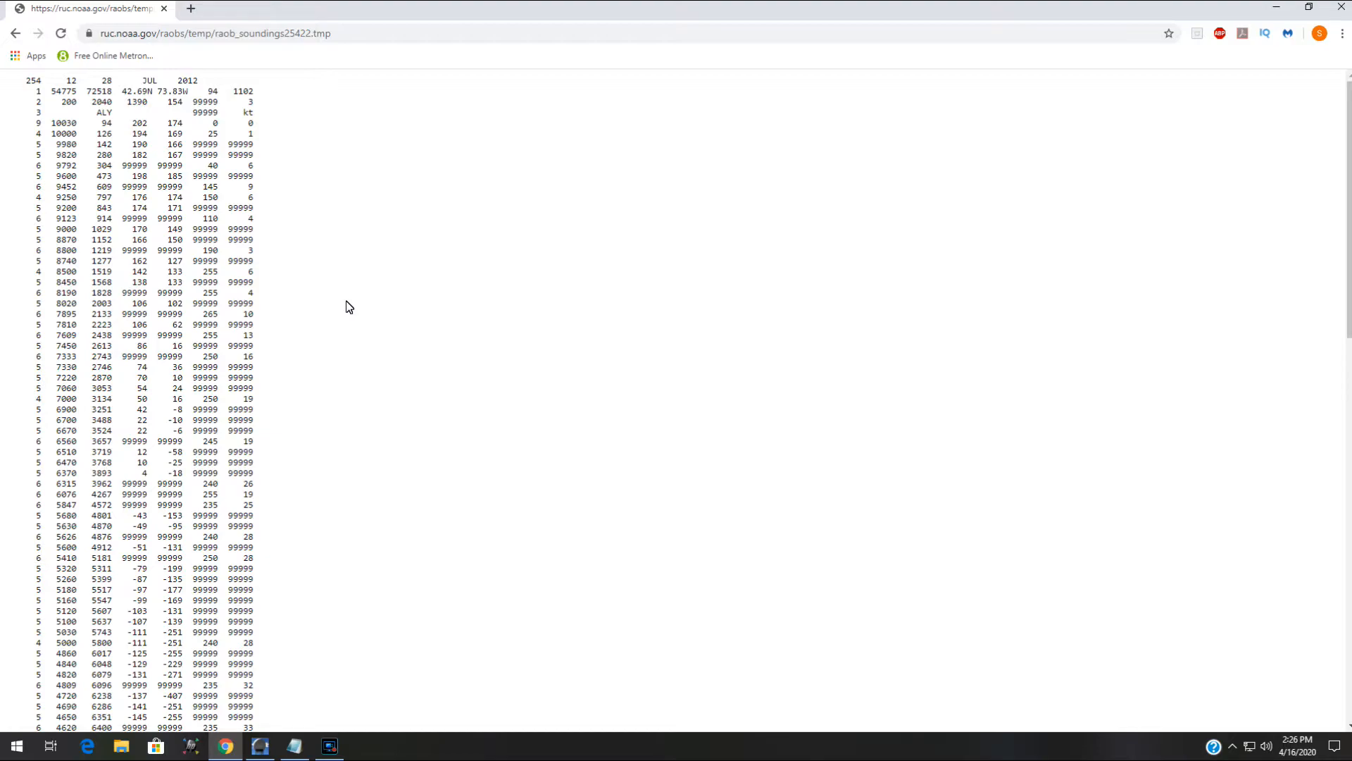
key(ctrl+a)
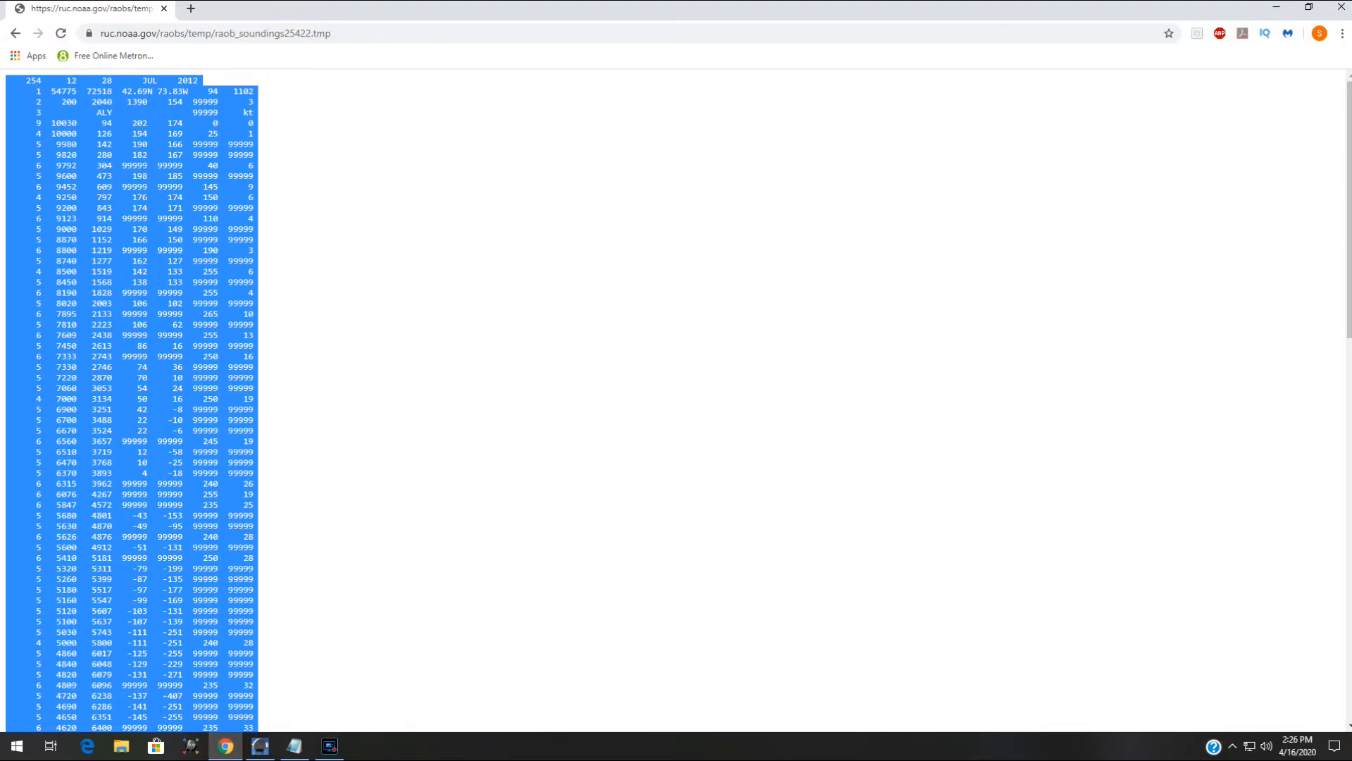
click(295, 746)
key(ctrl+v)
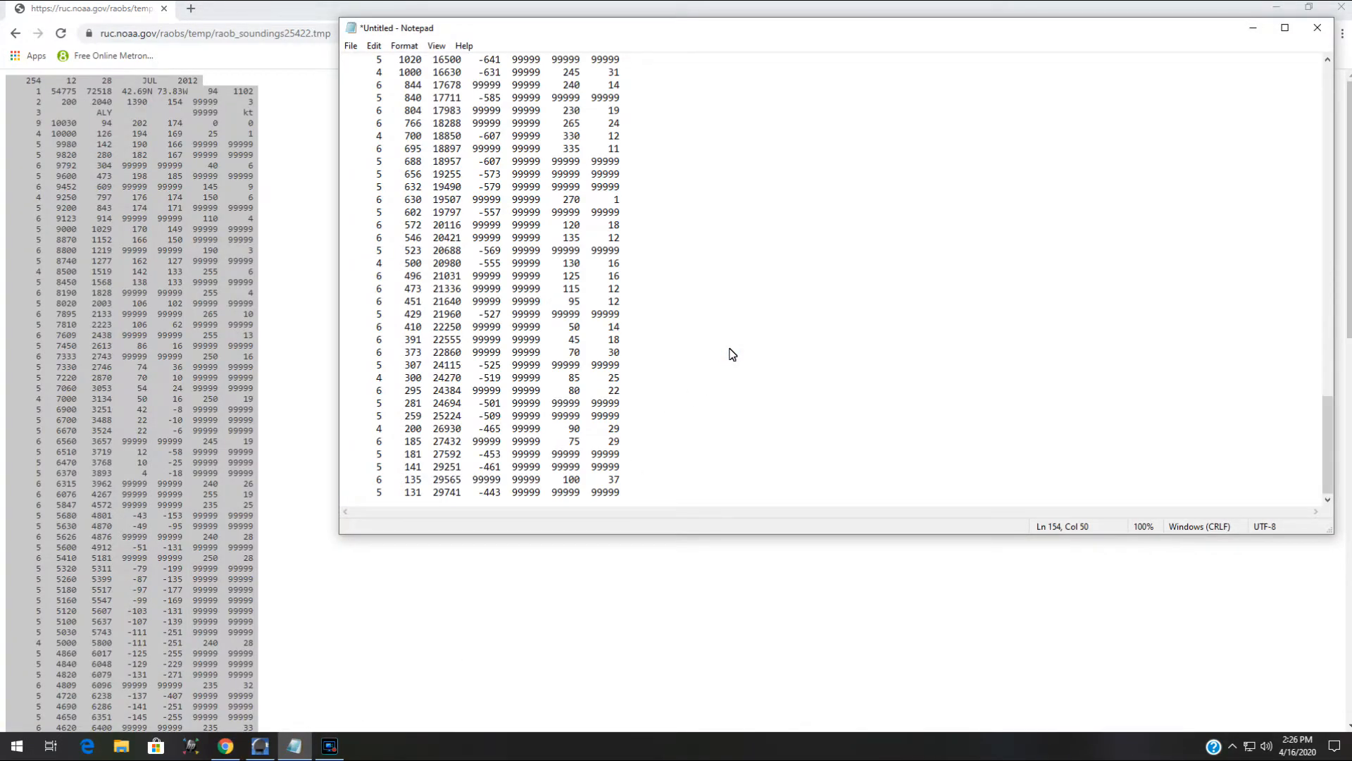
scroll(731, 355, up, 20)
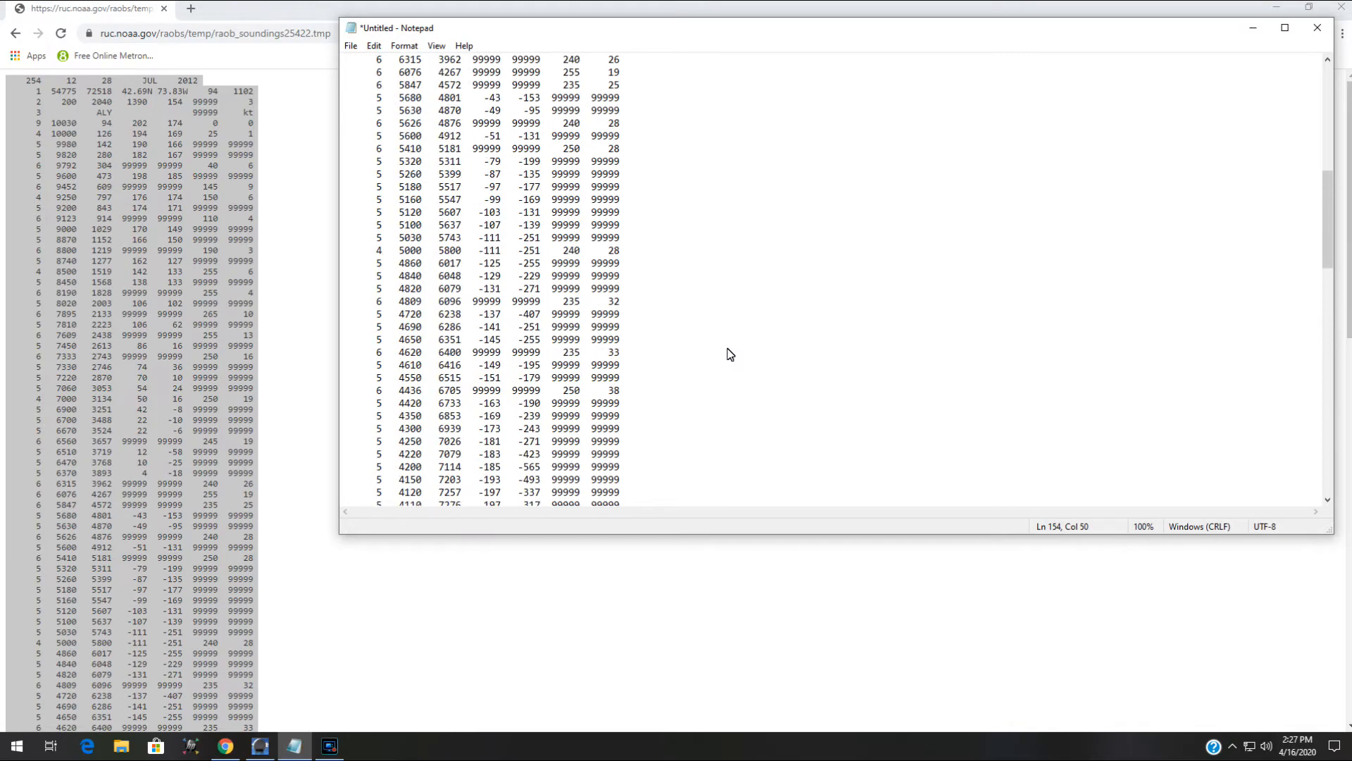
Step: Save the sounding text as 20120728fsl.txt in the HudsonRV folder under Documents, replacing the existing file
click(350, 45)
click(366, 124)
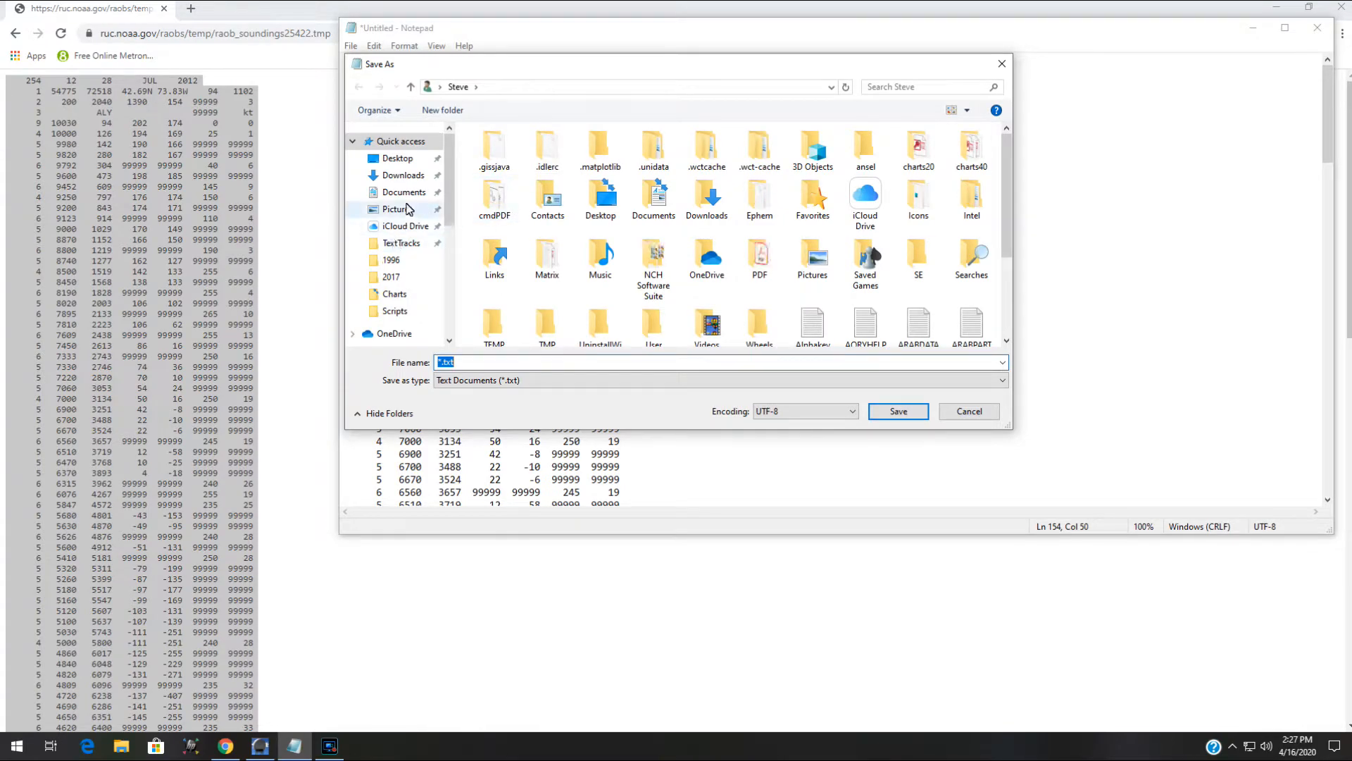
click(398, 201)
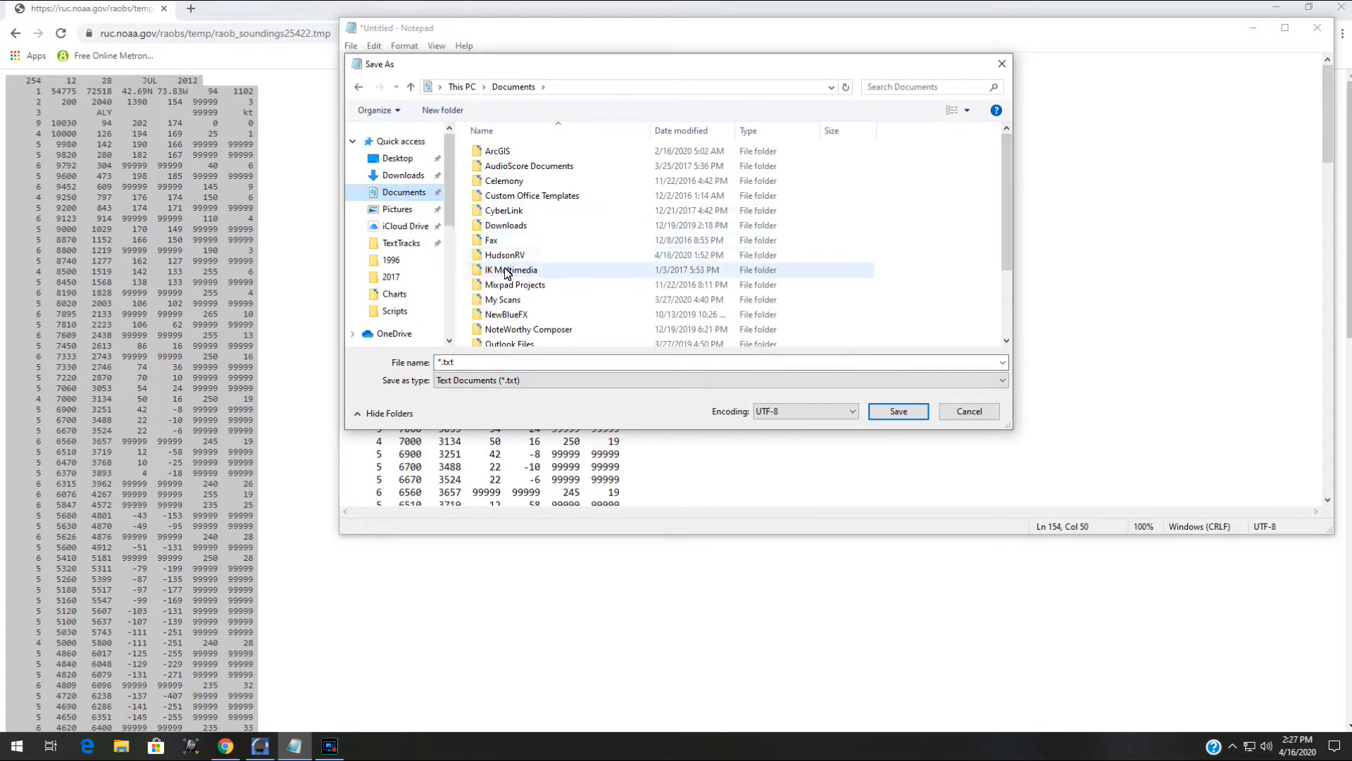
double_click(501, 255)
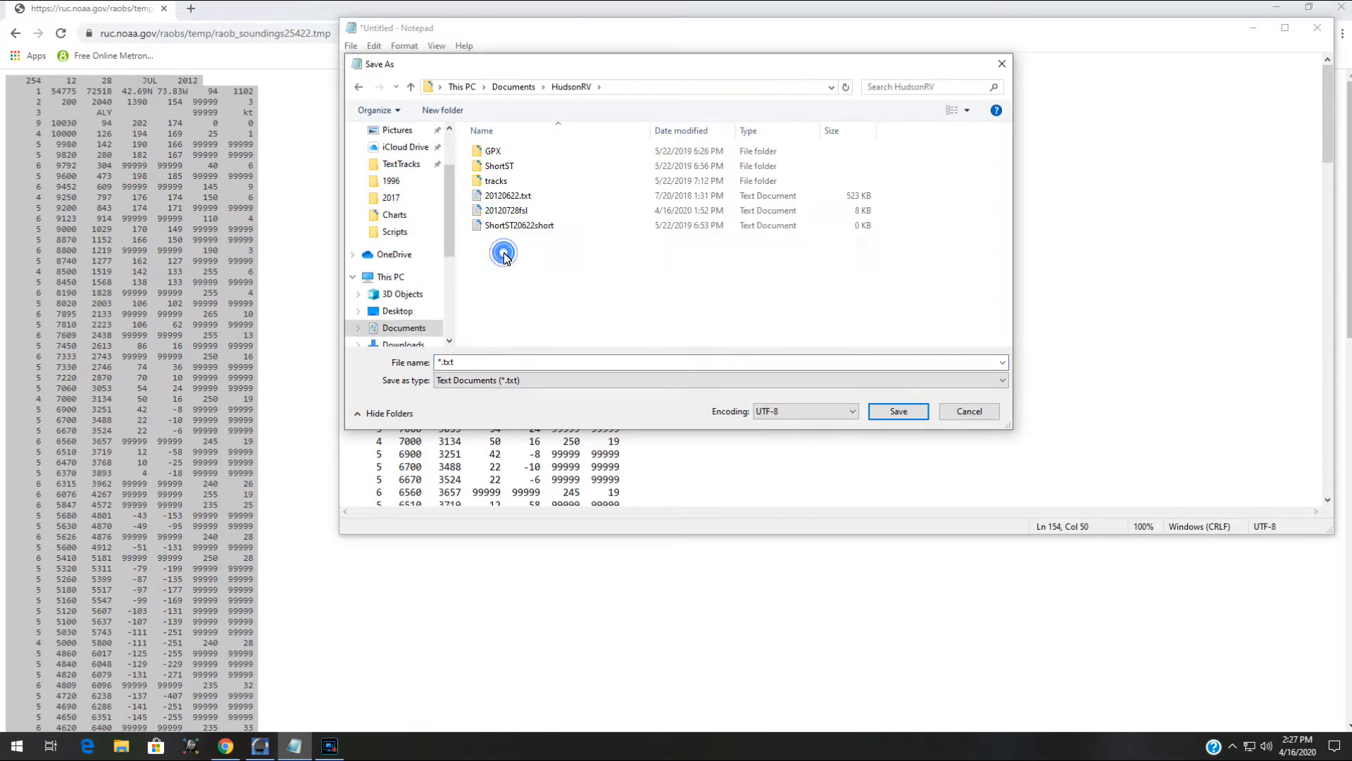
click(504, 212)
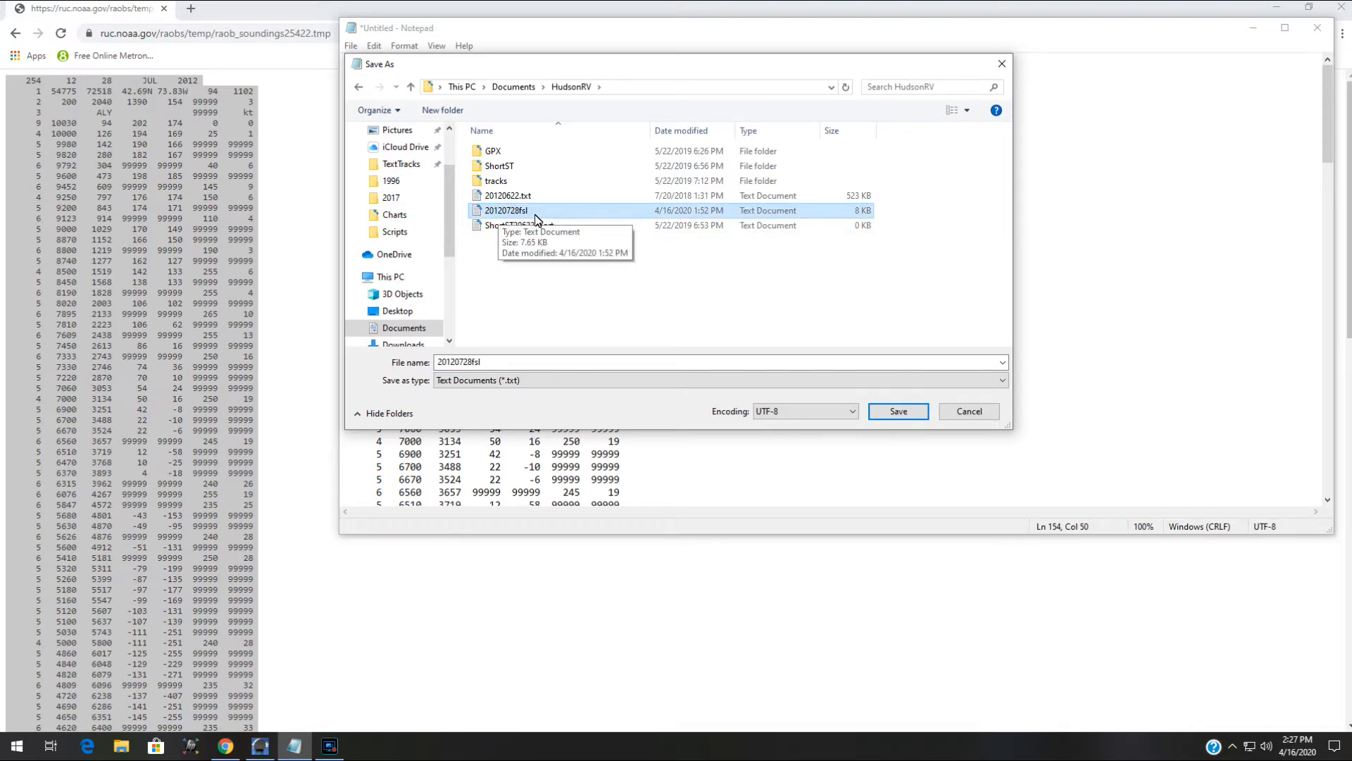
click(523, 364)
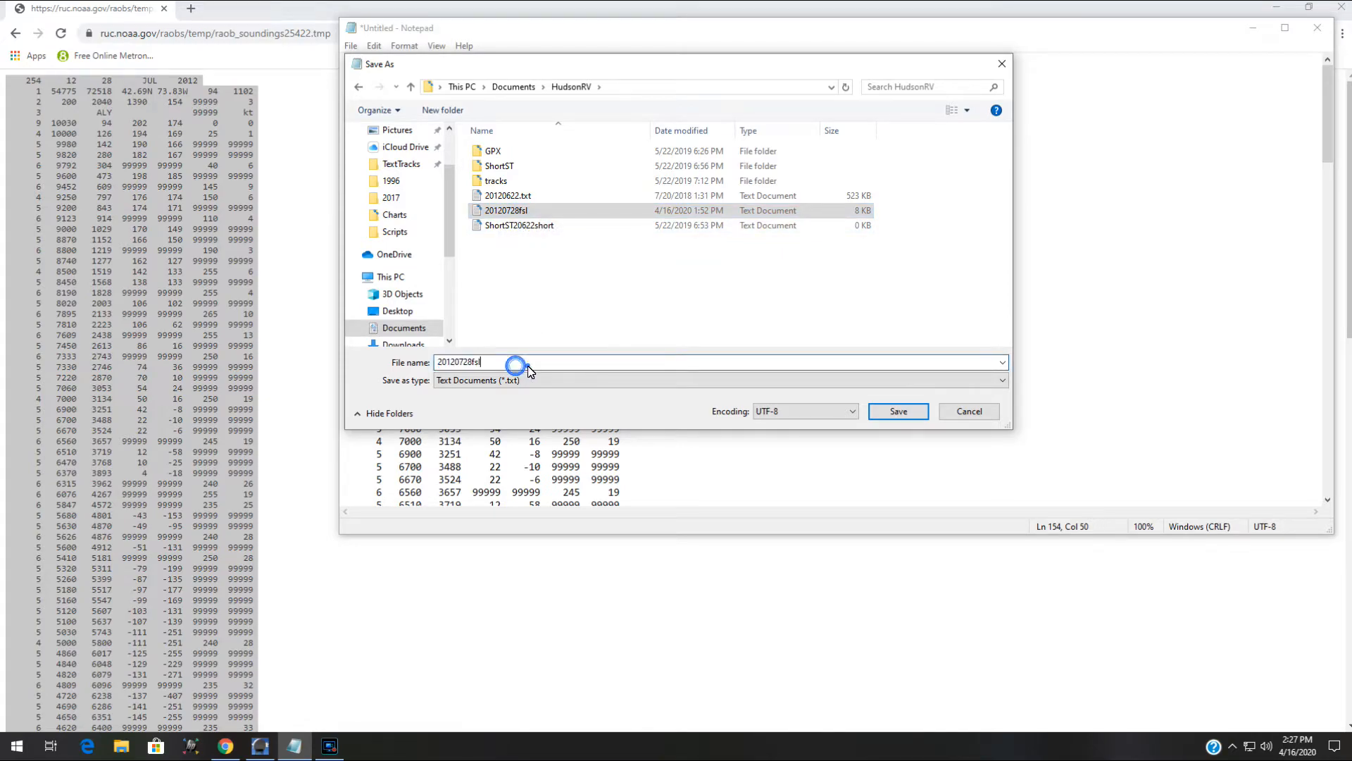
text(.txt)
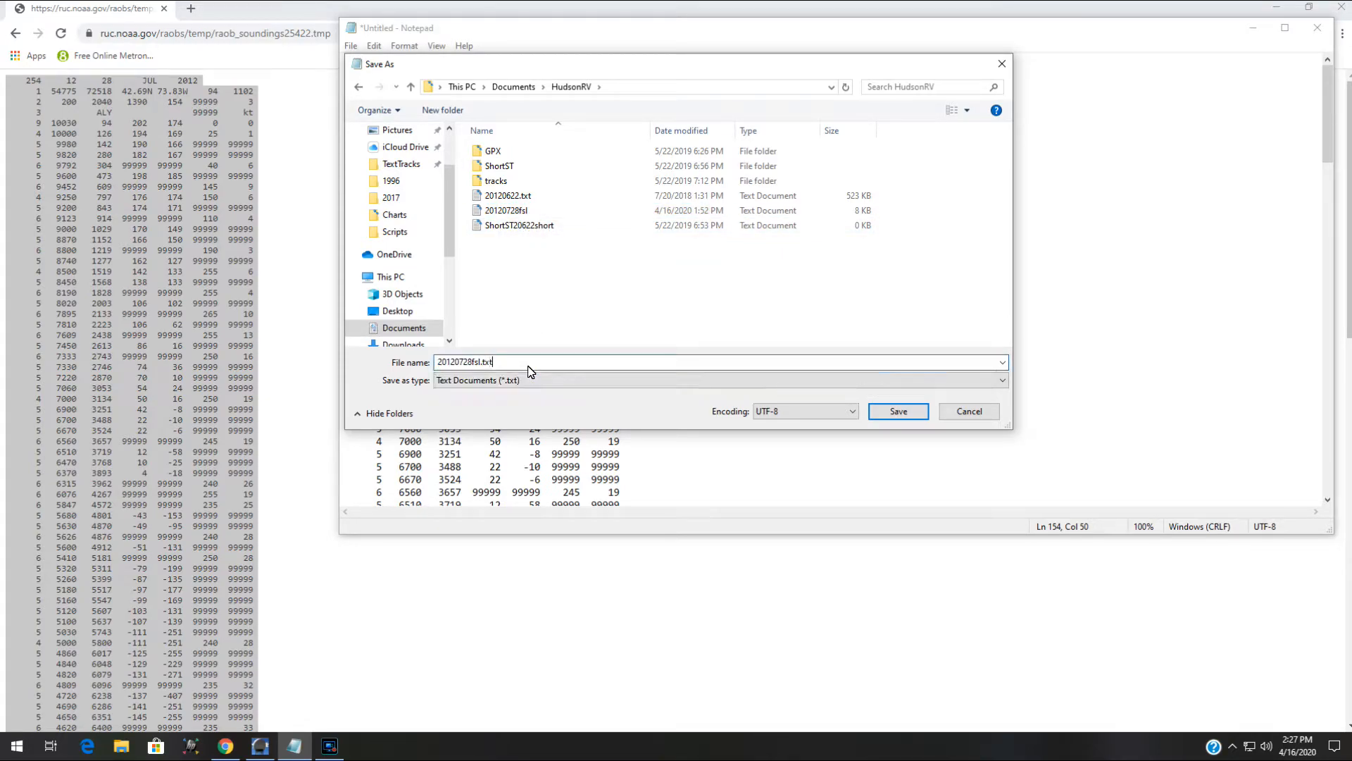
click(903, 417)
click(706, 374)
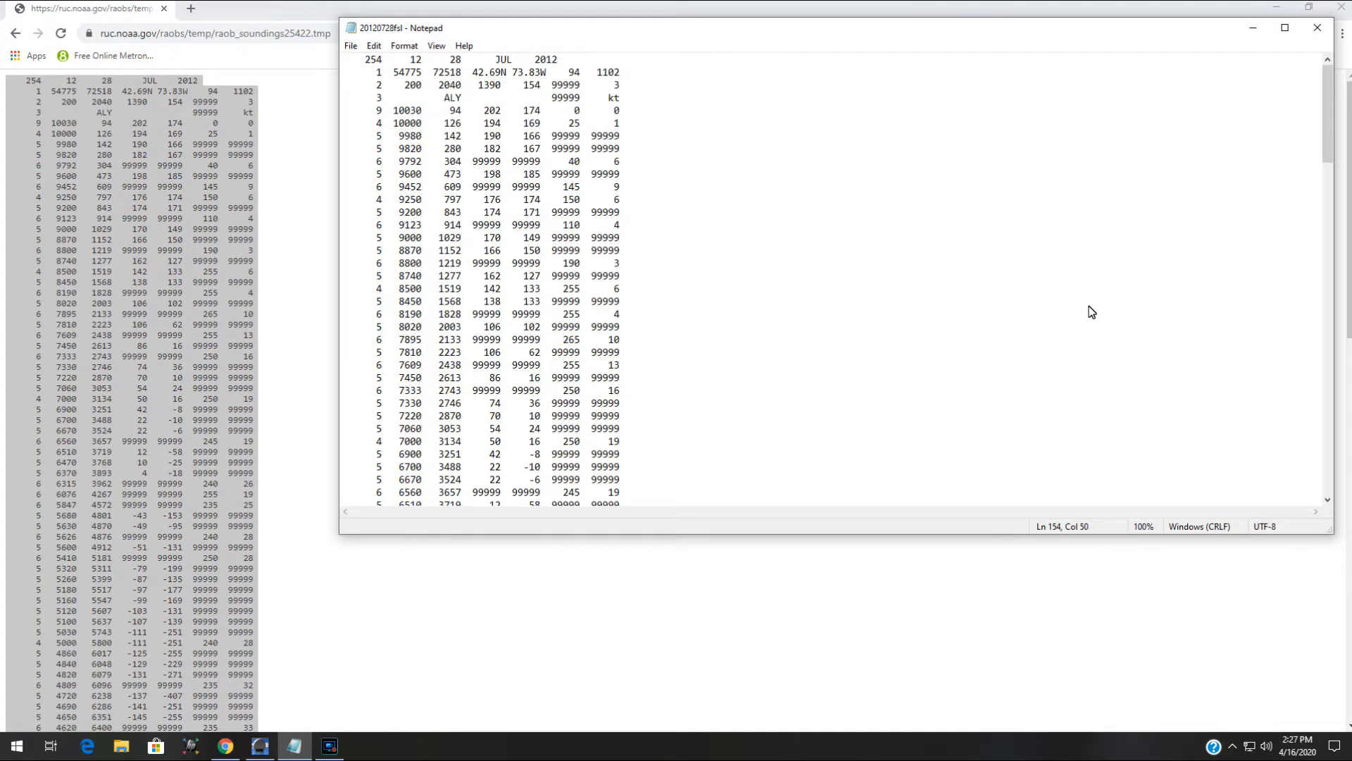
Step: Close the saved sounding file, minimize the browser, and switch to GR2Analyst
click(1318, 31)
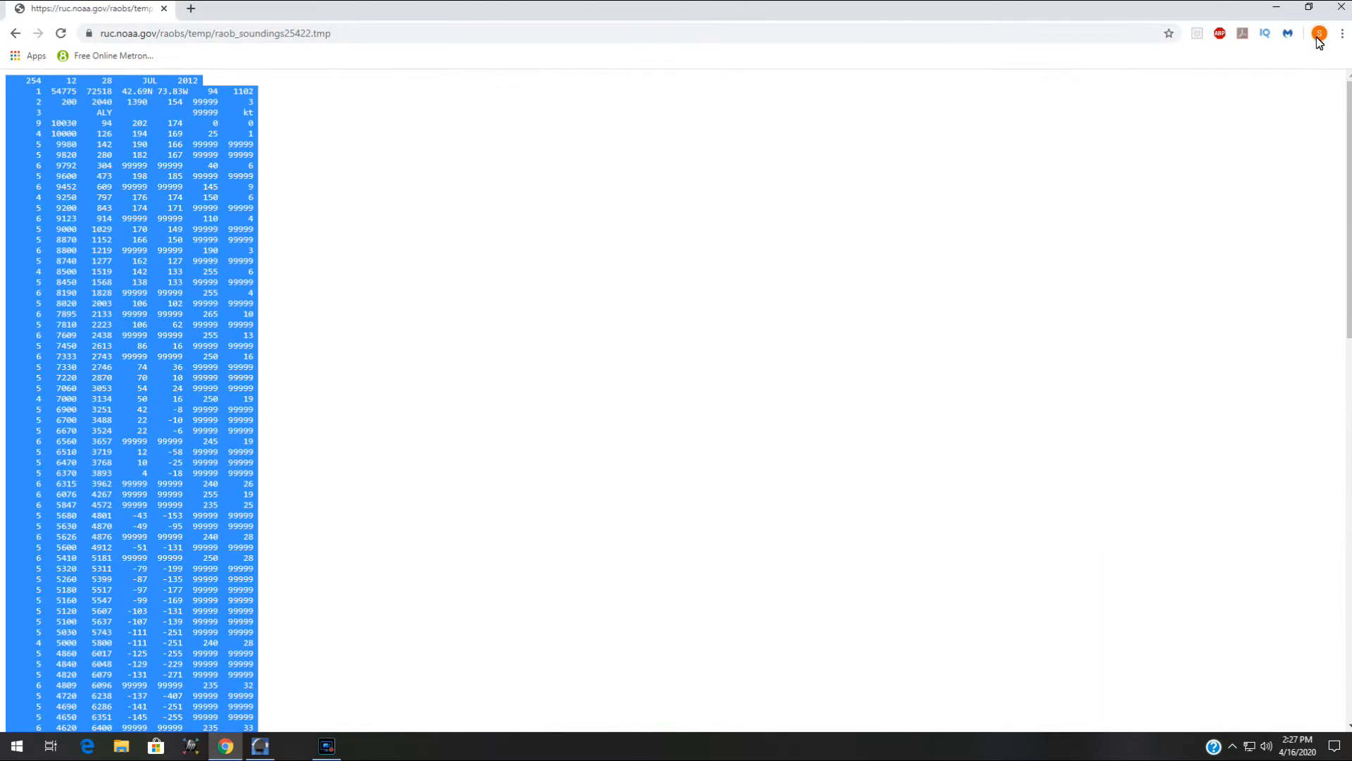
click(1280, 11)
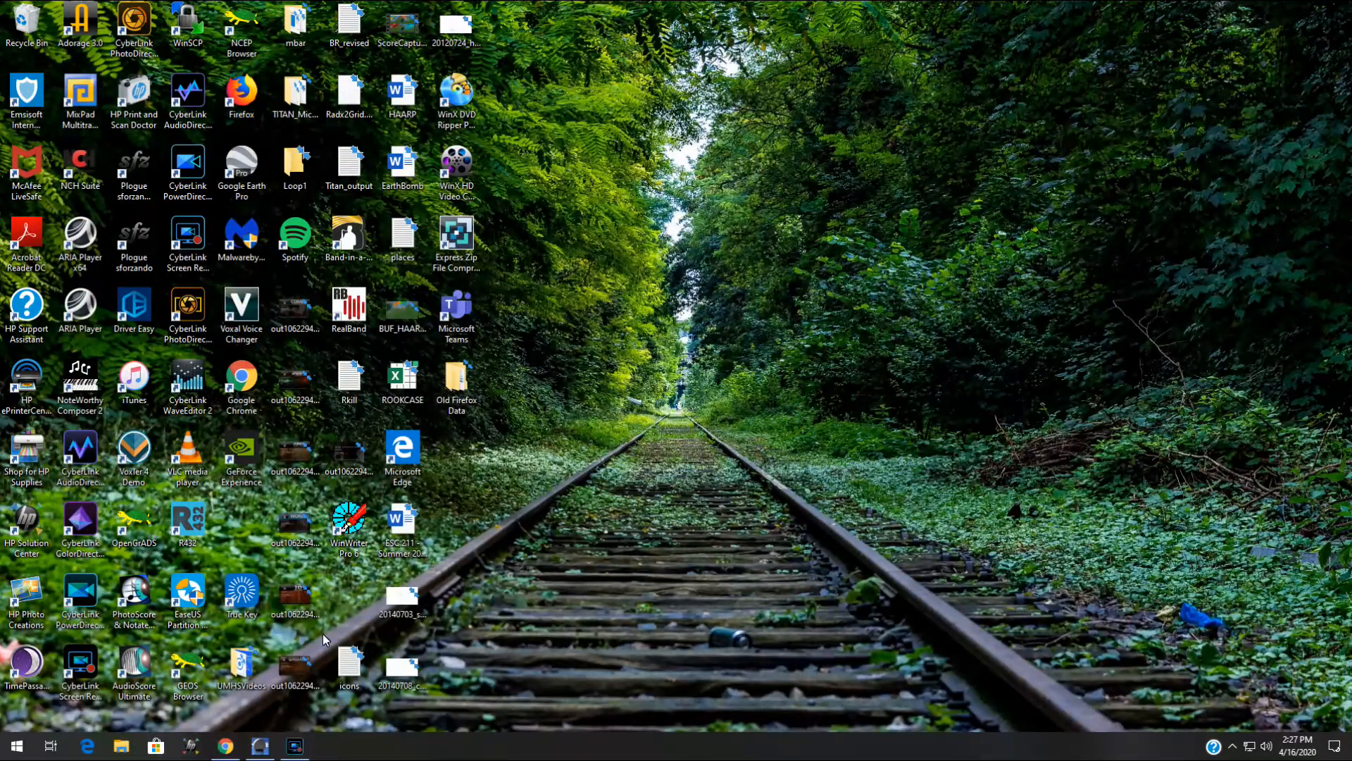
click(271, 742)
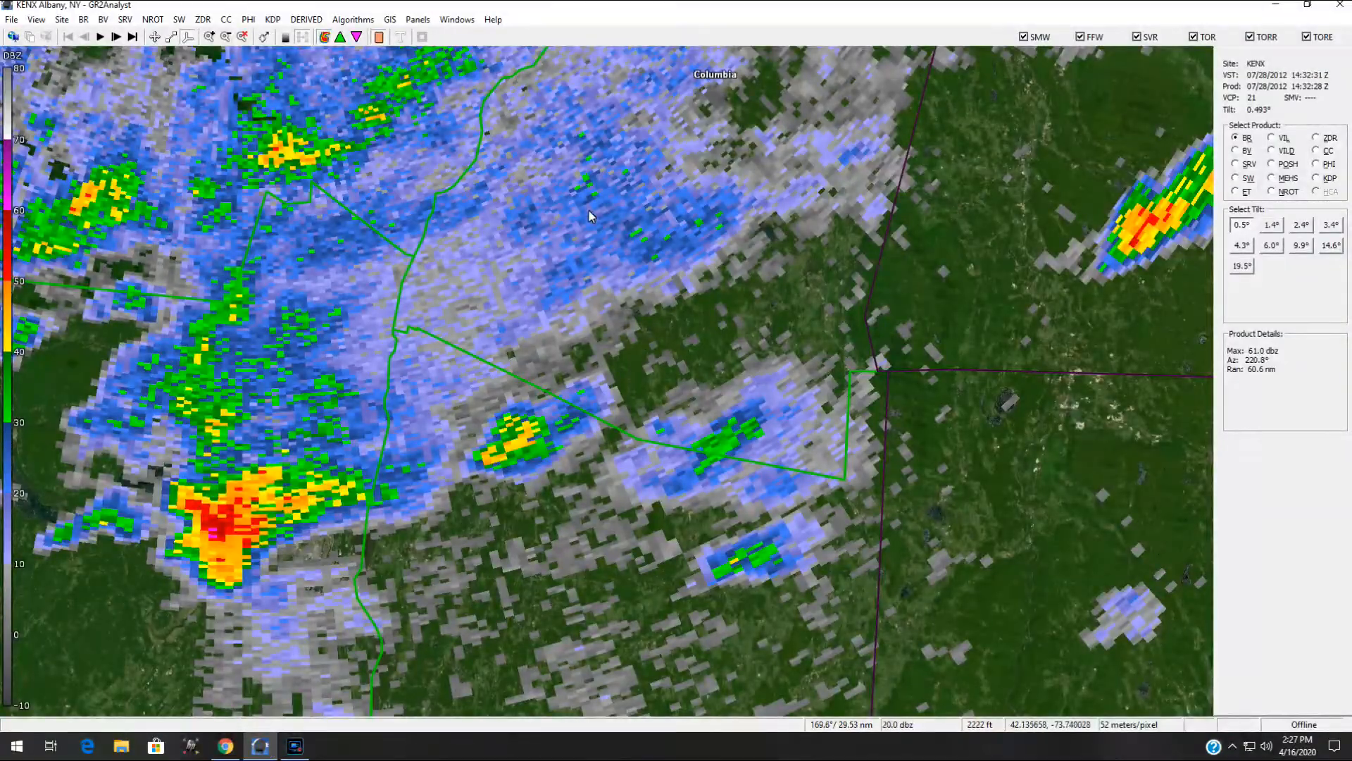
Step: Paste the copied sounding into the KENX environment settings, view the record for 2012/07/28, and close the settings
click(361, 20)
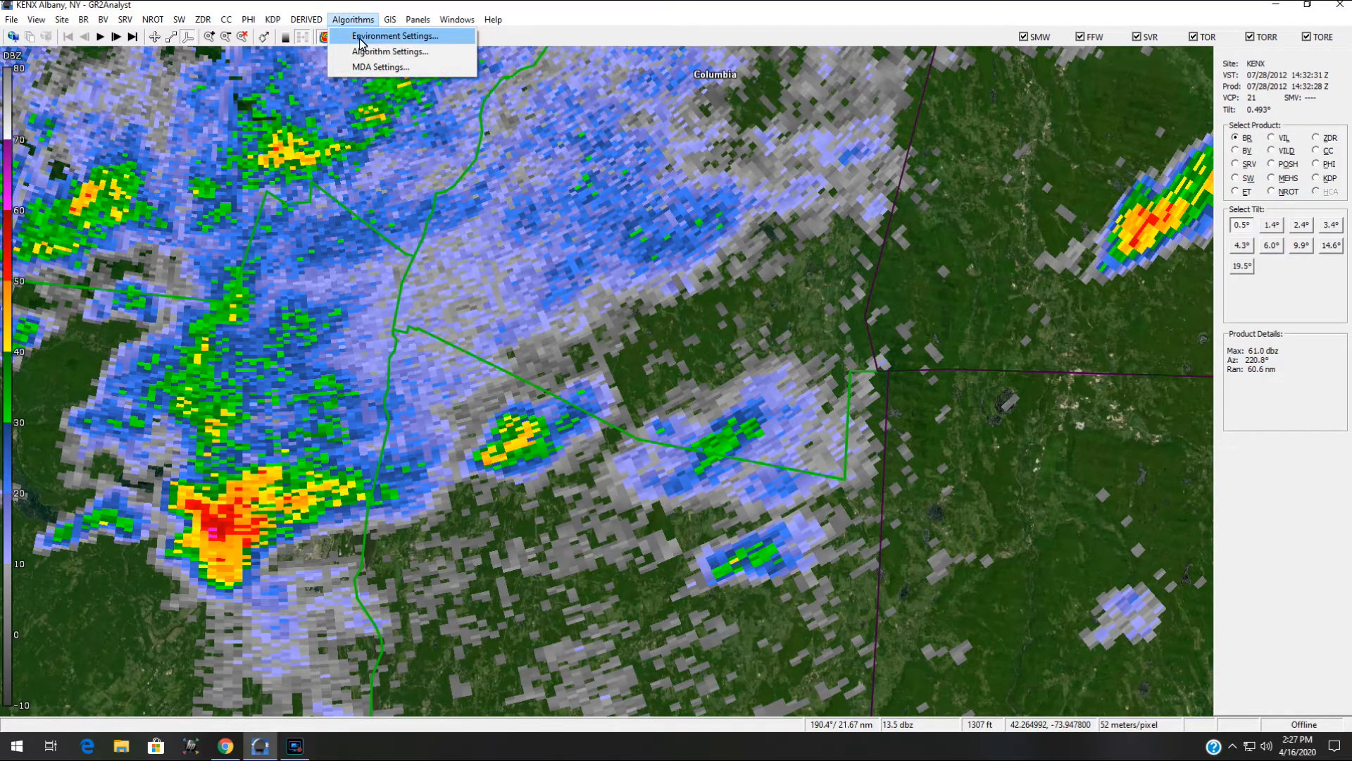
click(361, 37)
click(277, 89)
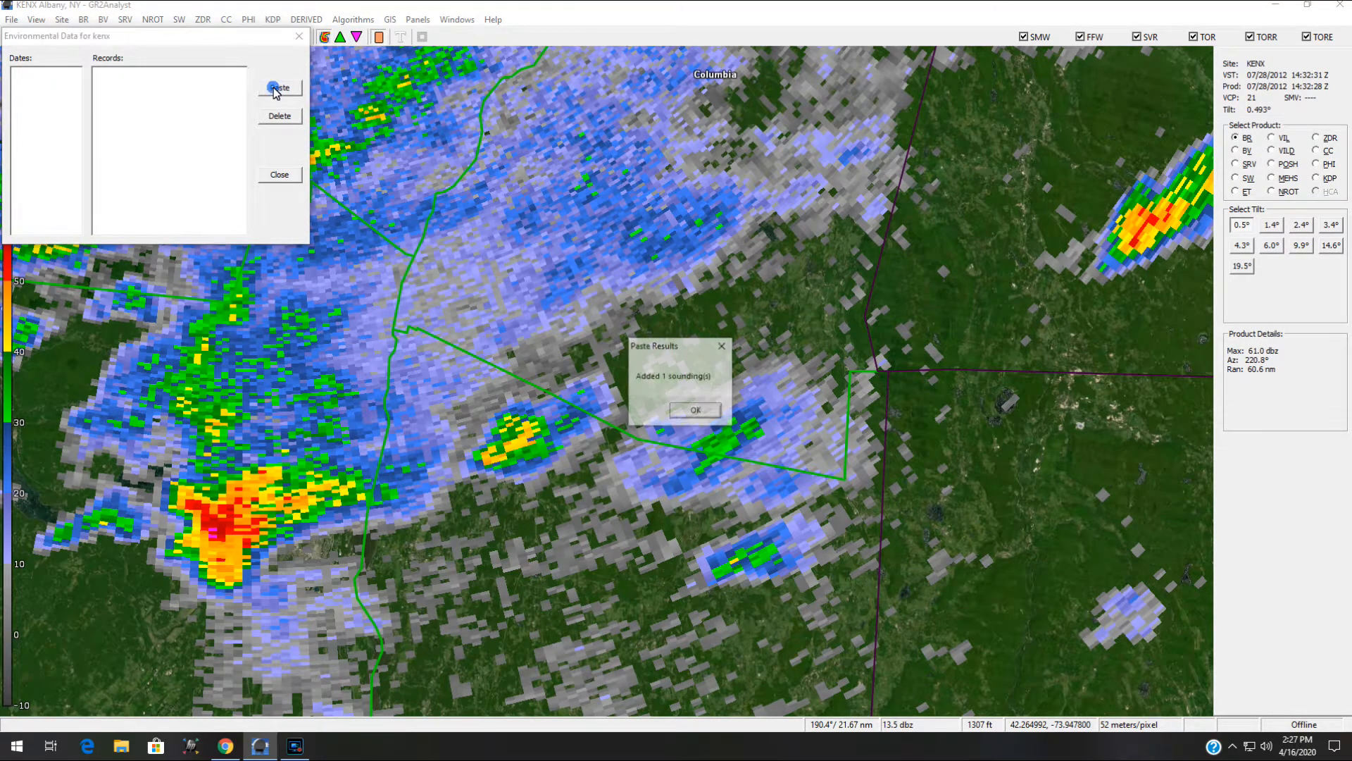
click(697, 414)
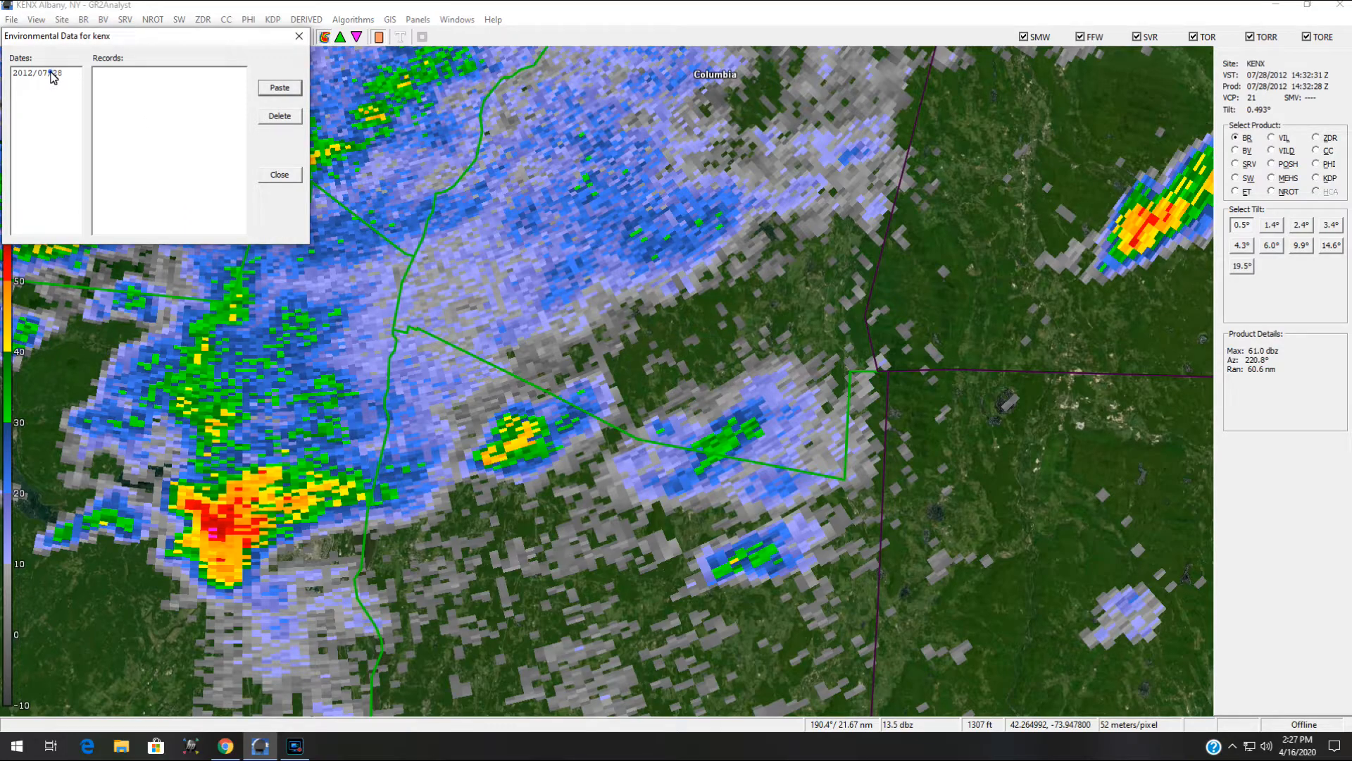
click(50, 73)
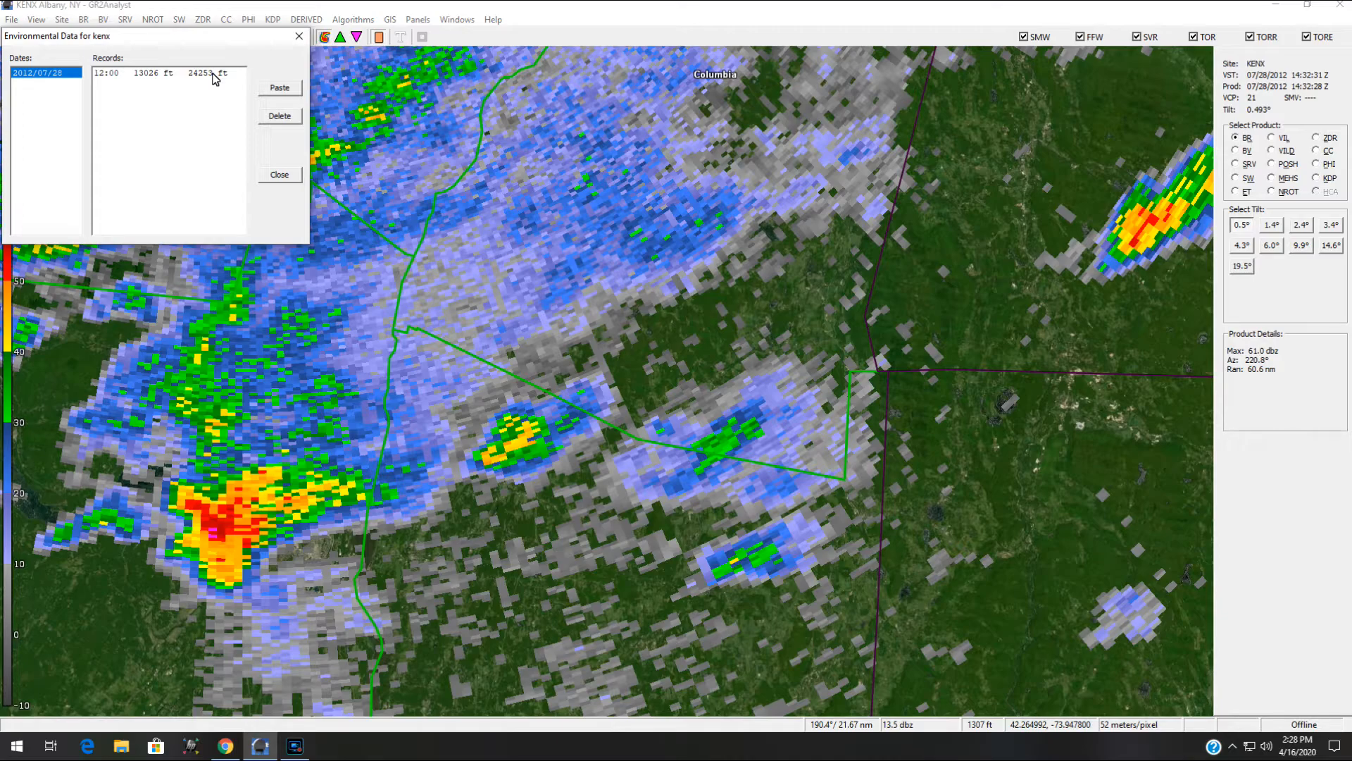
click(278, 177)
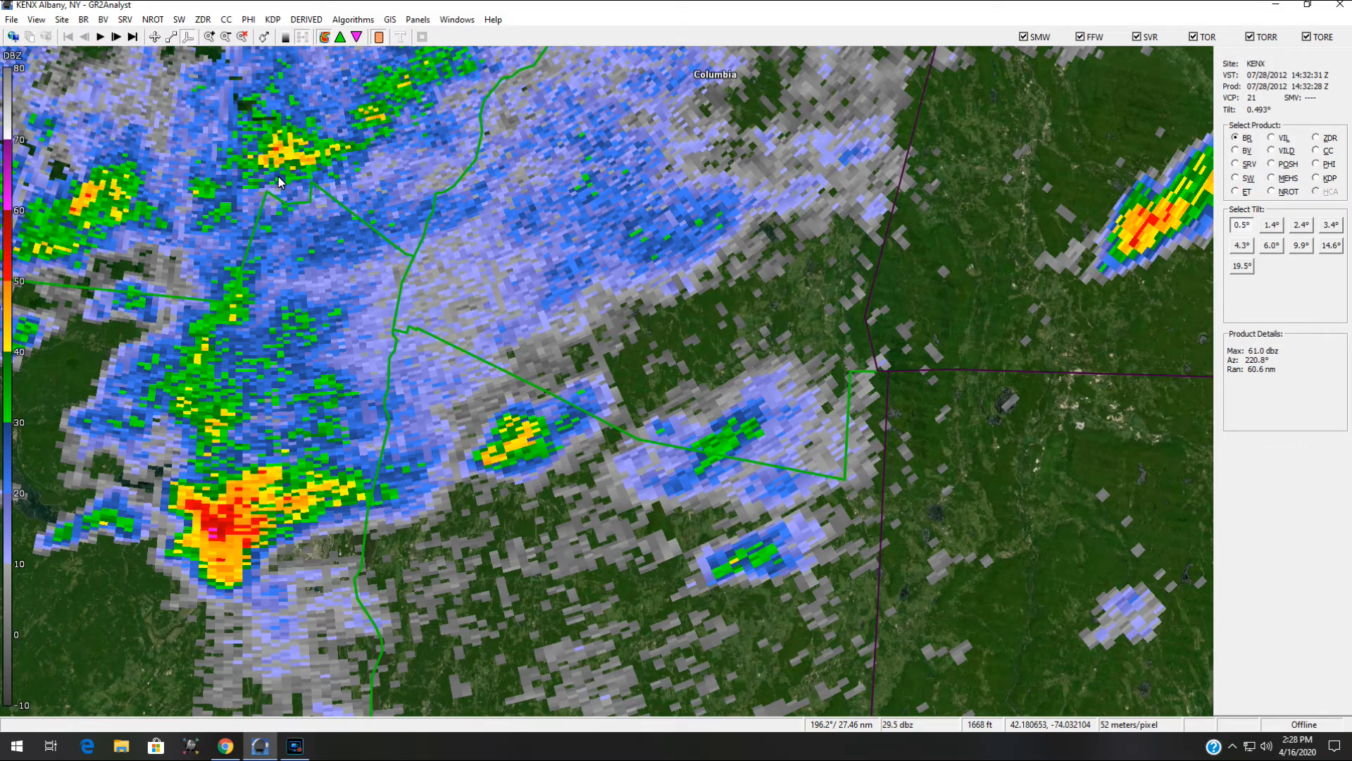
Step: Display the MEHS hail product, switch to POSH, and advance through the following volume scans
click(1278, 180)
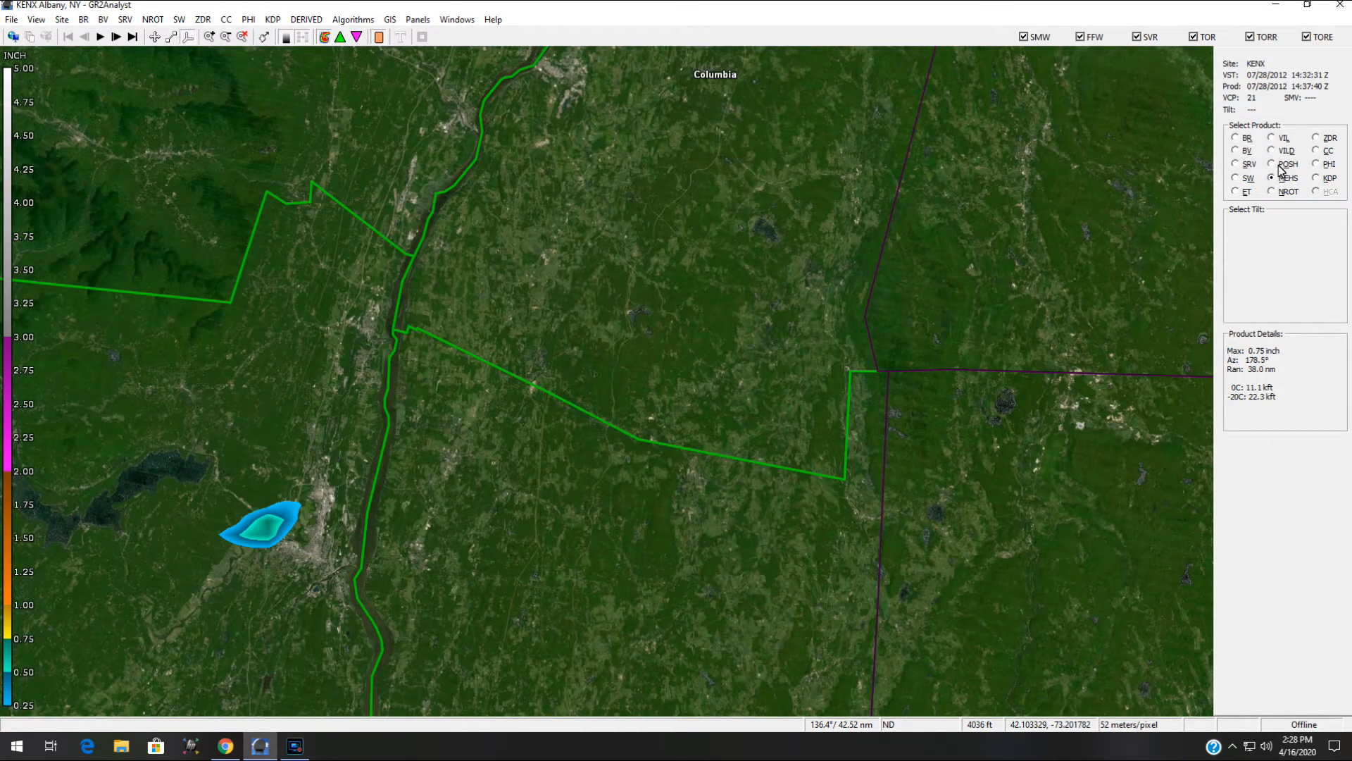
click(1279, 166)
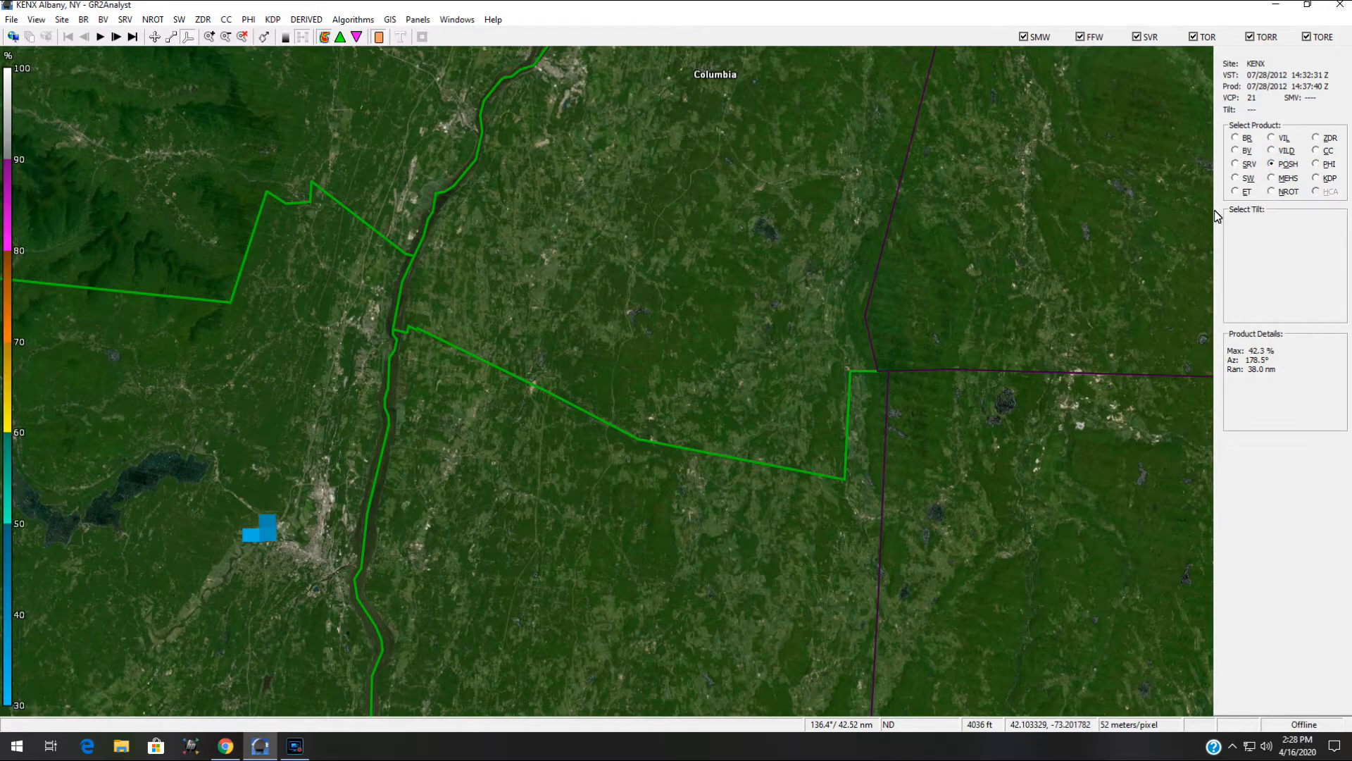
click(116, 37)
click(116, 38)
click(115, 38)
click(116, 38)
click(115, 38)
click(116, 38)
click(115, 38)
click(116, 38)
click(116, 38)
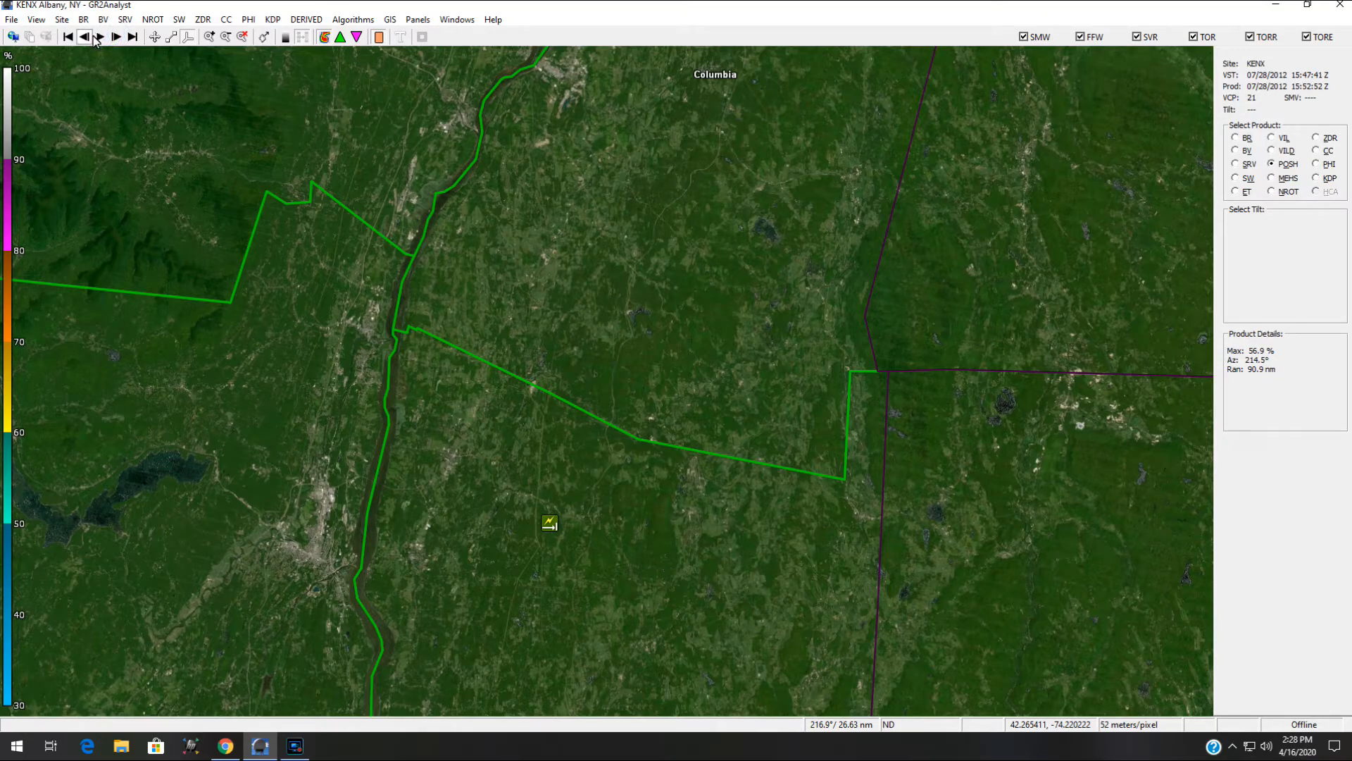
Step: Review the POSH values by stepping back to the 14:49:49 Z volume scan and forward again to 15:36:08 Z
click(85, 37)
click(85, 38)
click(85, 37)
click(86, 37)
click(85, 37)
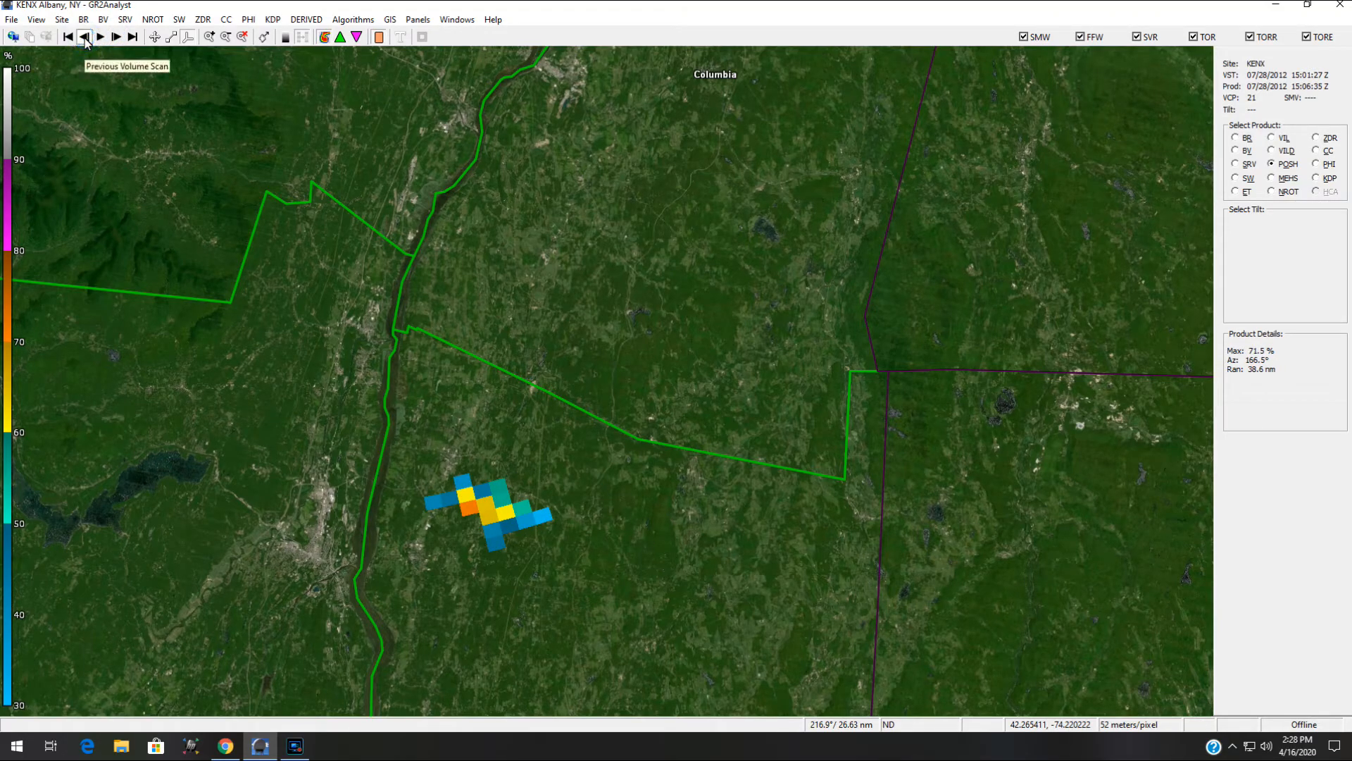
click(85, 38)
click(85, 37)
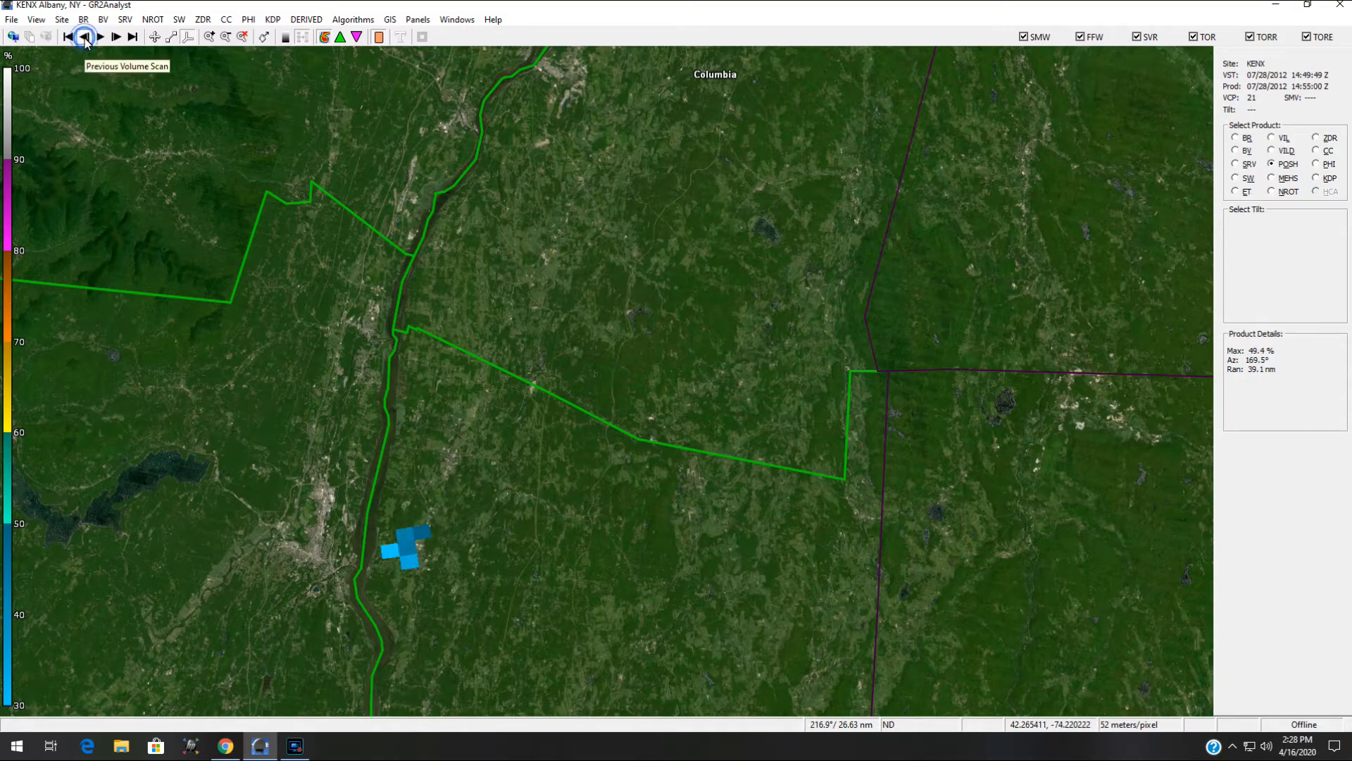
click(118, 38)
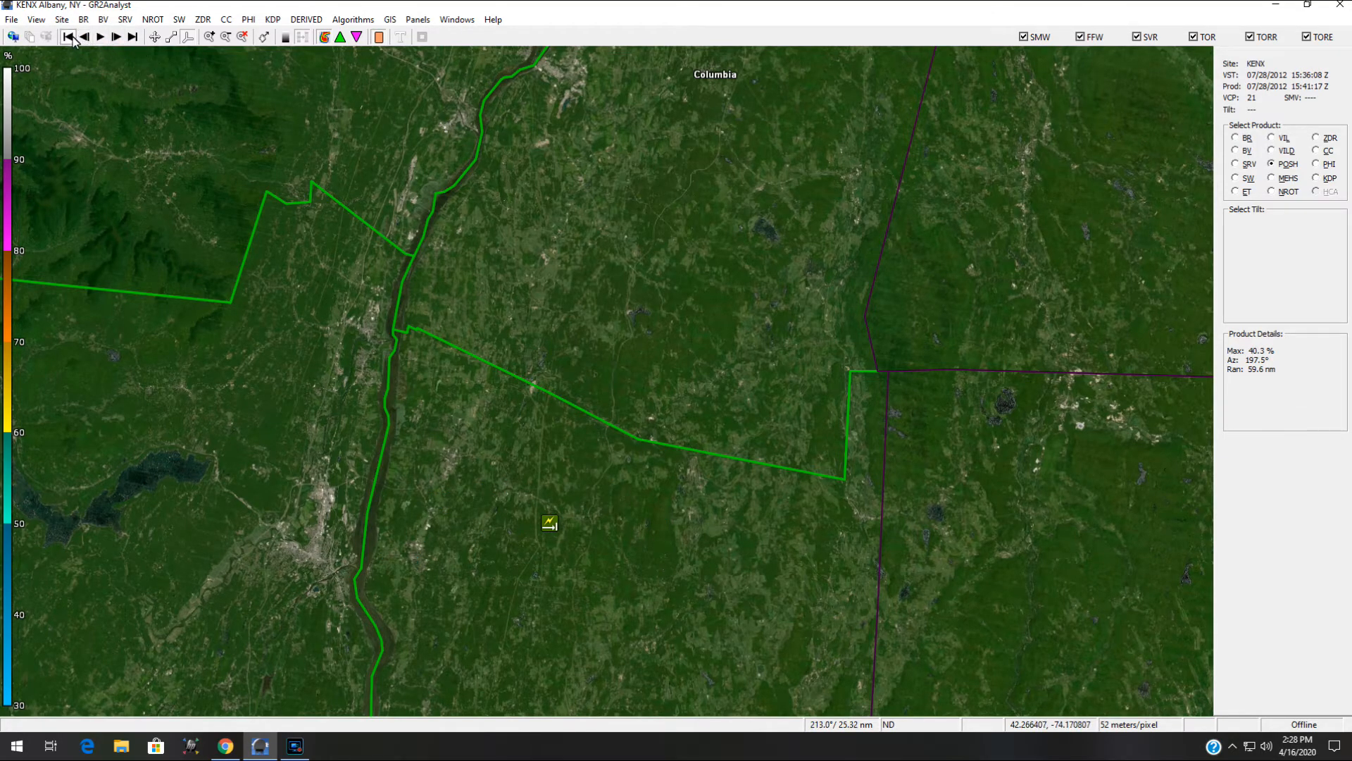
Step: Return to the BR product at the 14:32:31 Z scan and draw a southwest-to-northeast cross section through the intense storm west of the river
click(1235, 138)
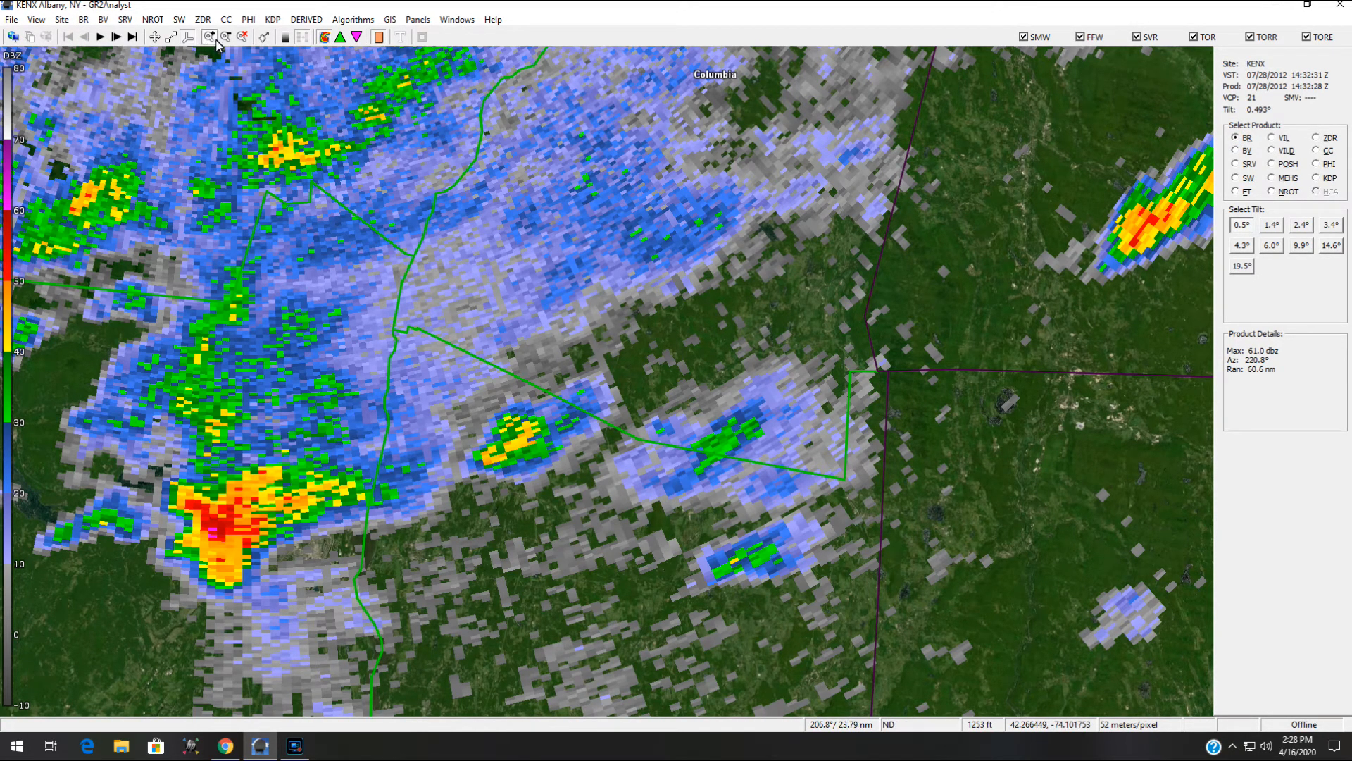
click(171, 36)
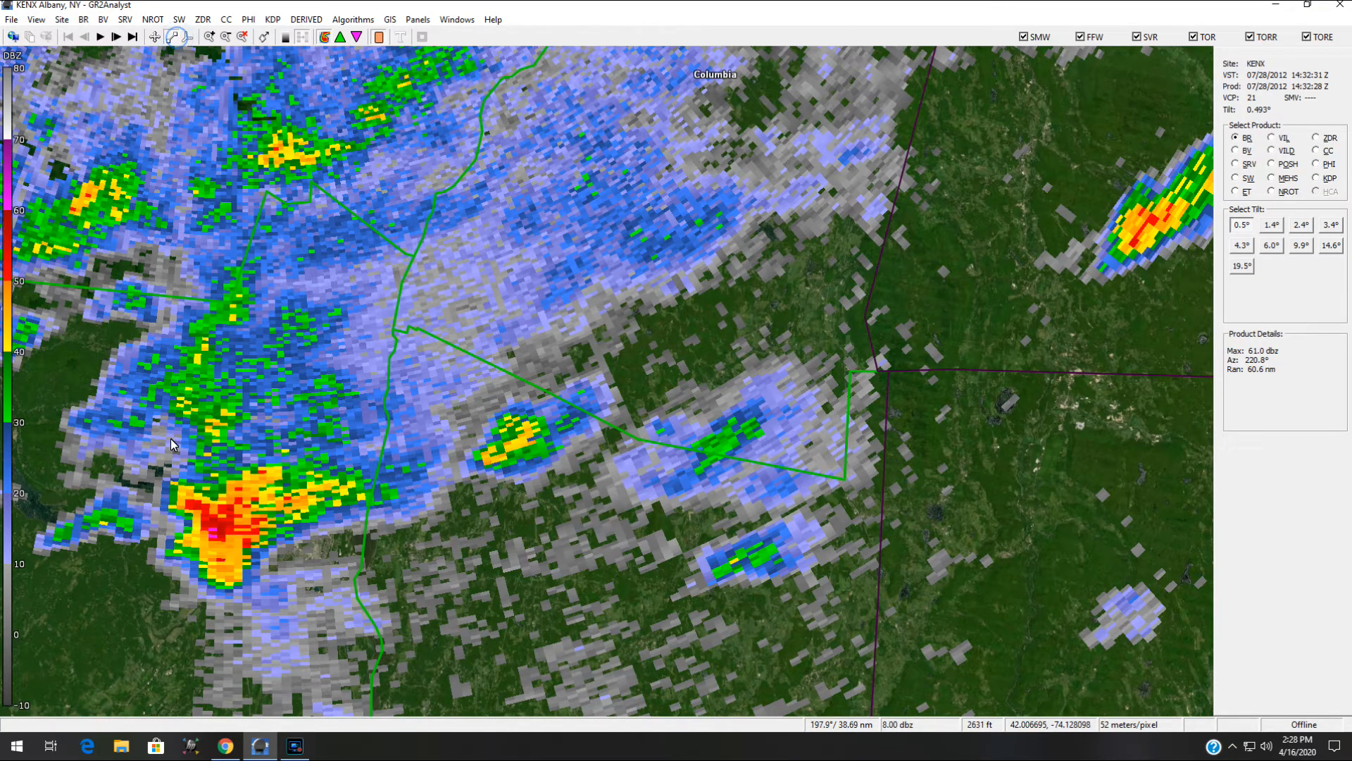
drag(137, 584, 359, 441)
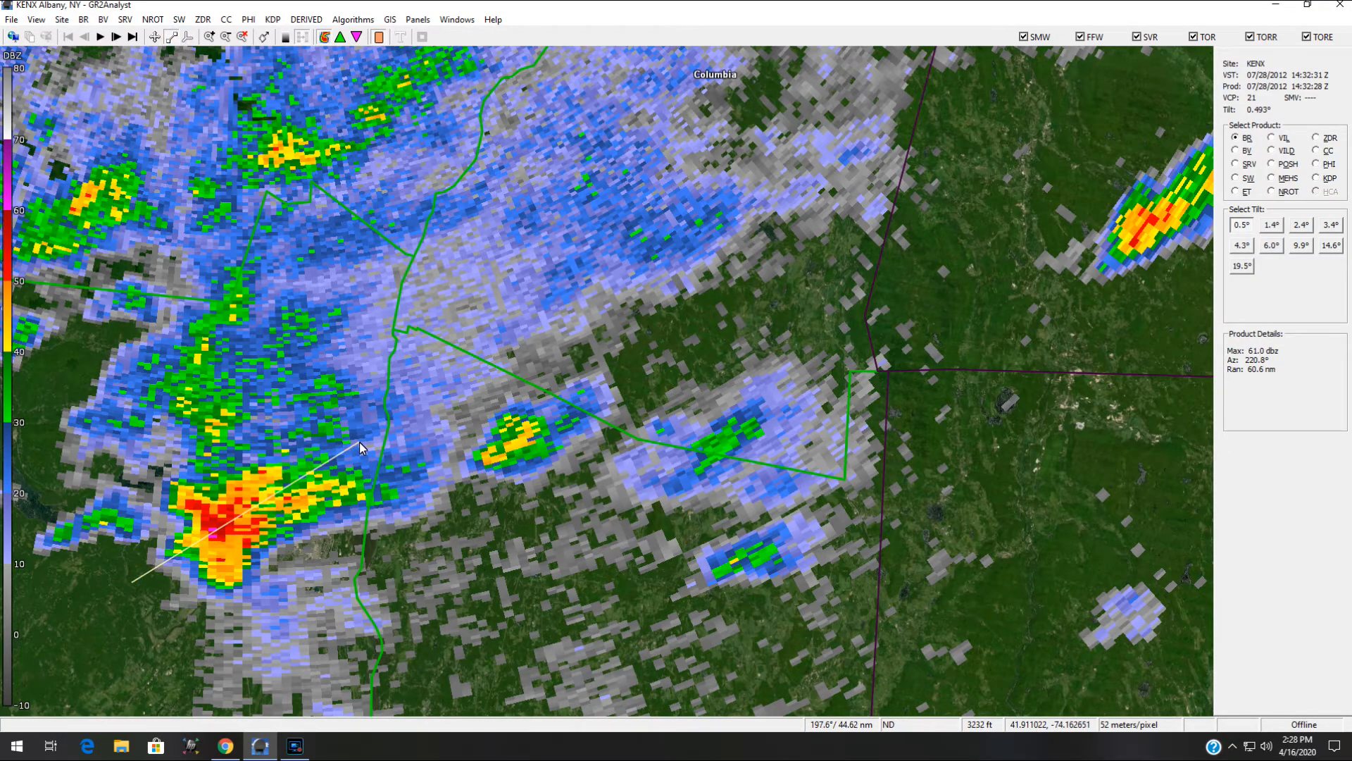
drag(359, 441, 360, 442)
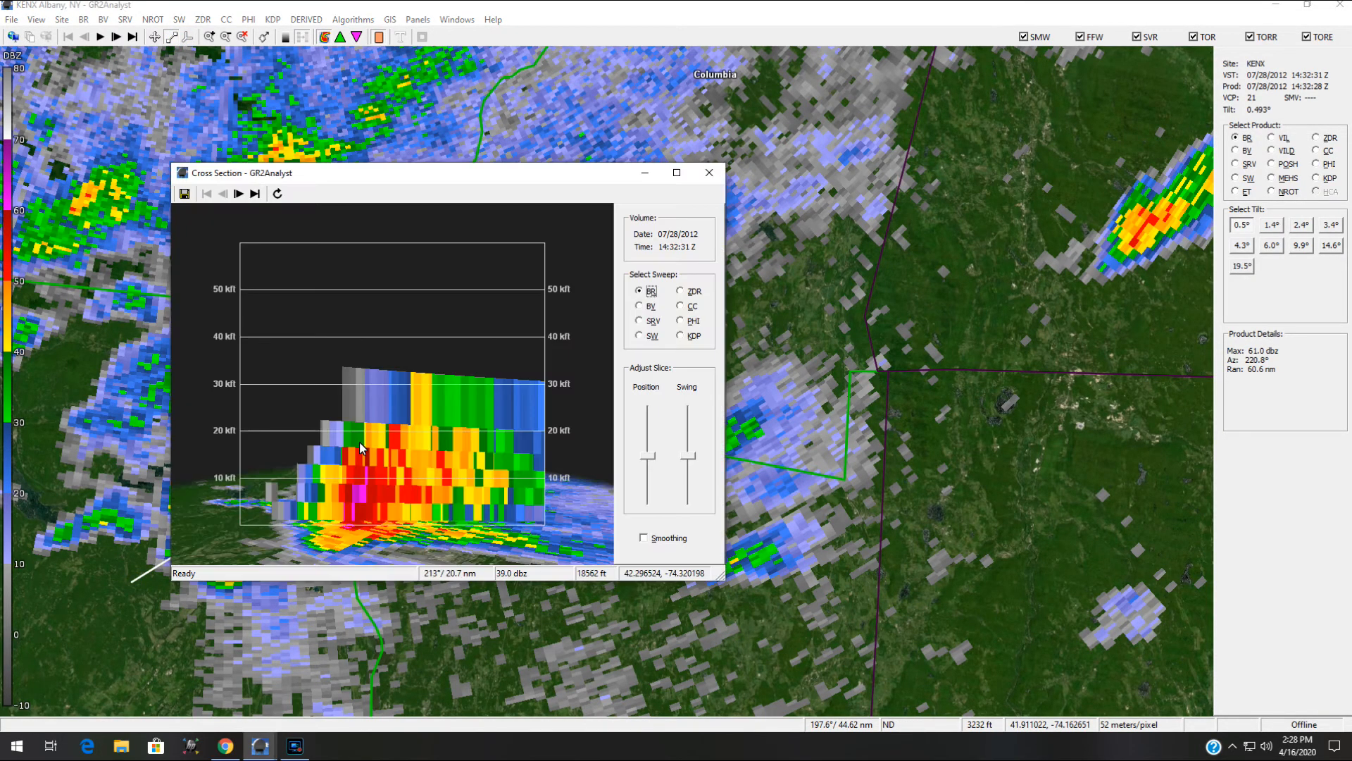
Step: Examine the storm cross section against the temperature height lines at the 14:38:17 Z and 14:32:31 Z scans, and close it
click(224, 195)
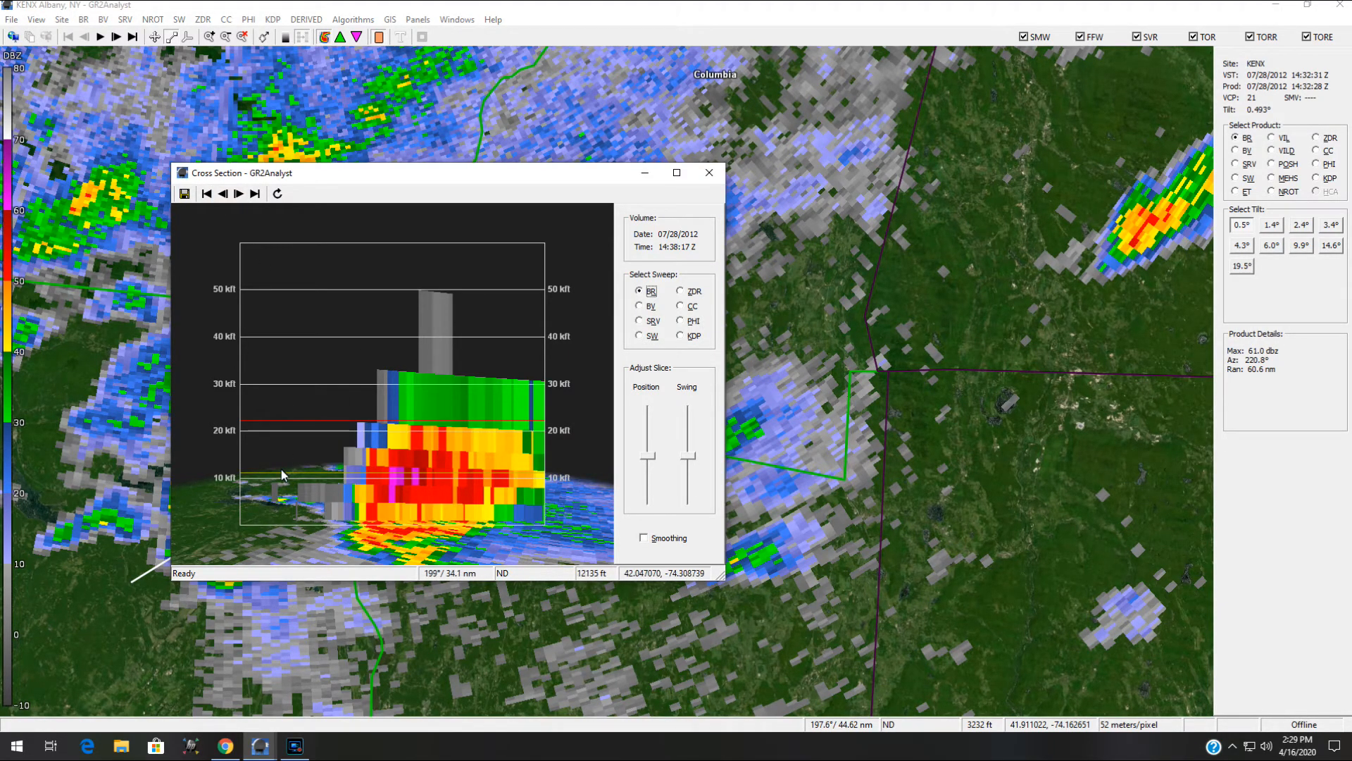
click(223, 196)
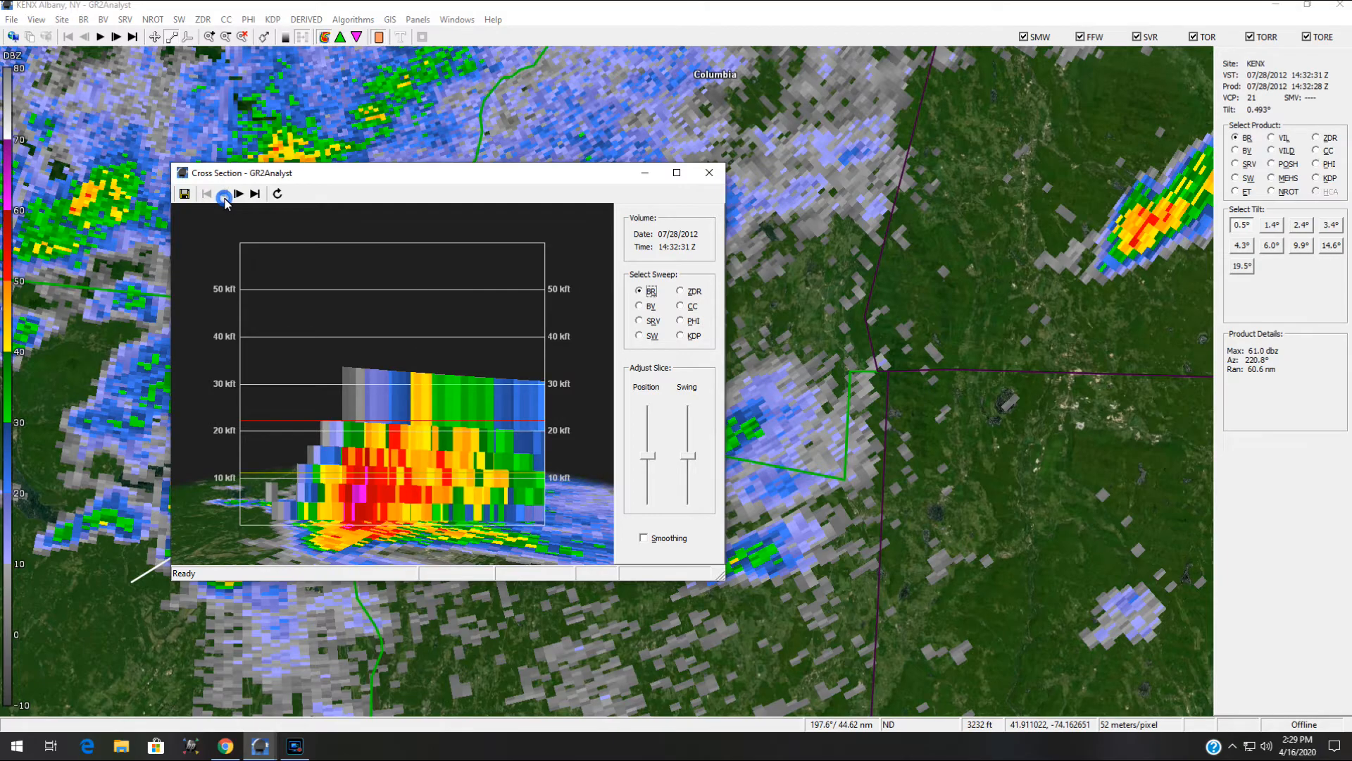
click(222, 196)
click(223, 196)
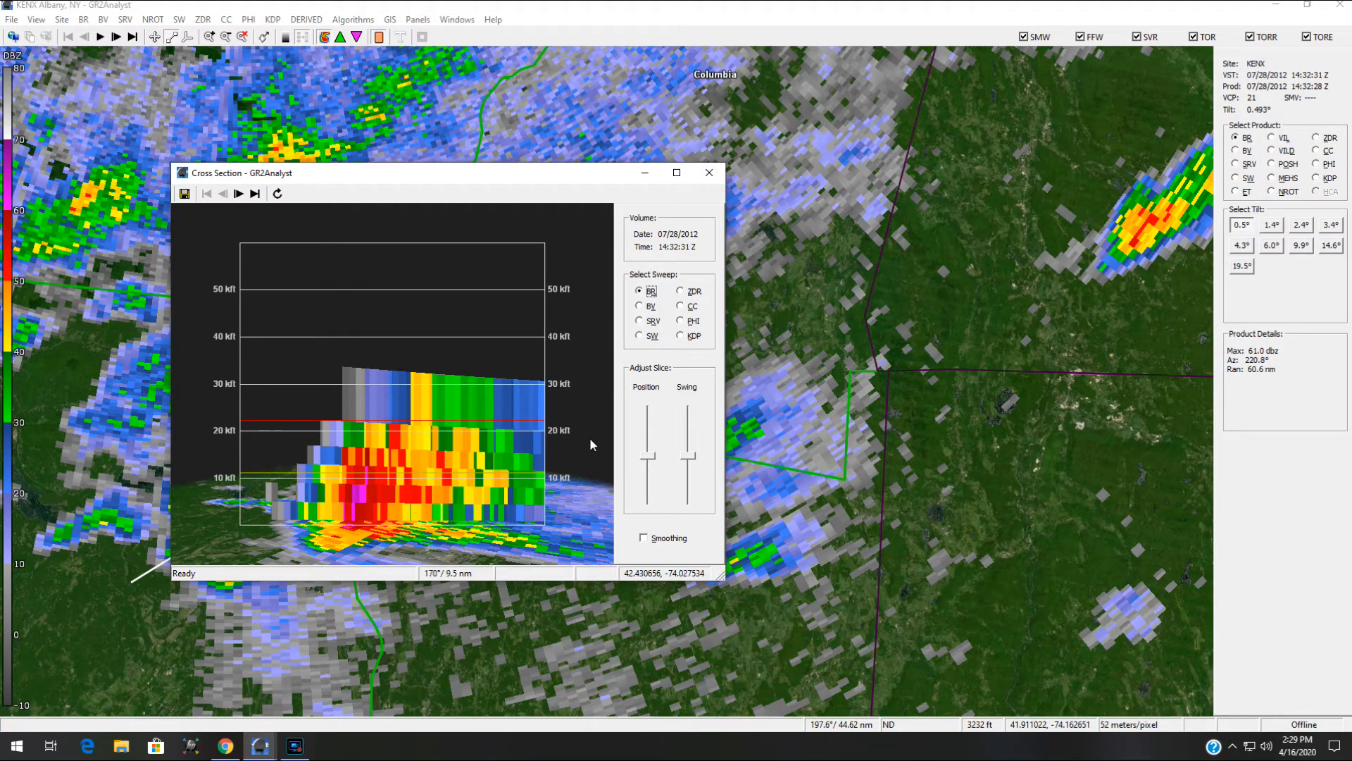
click(708, 172)
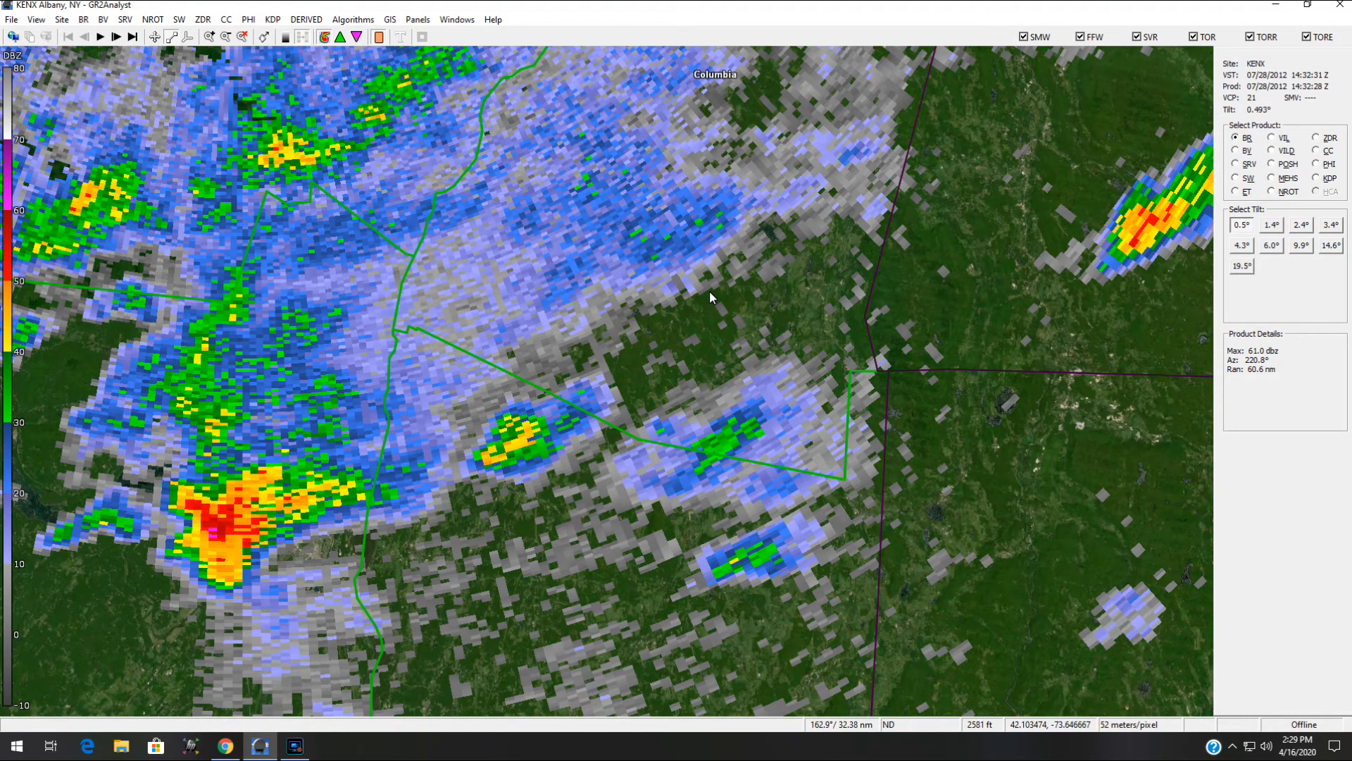